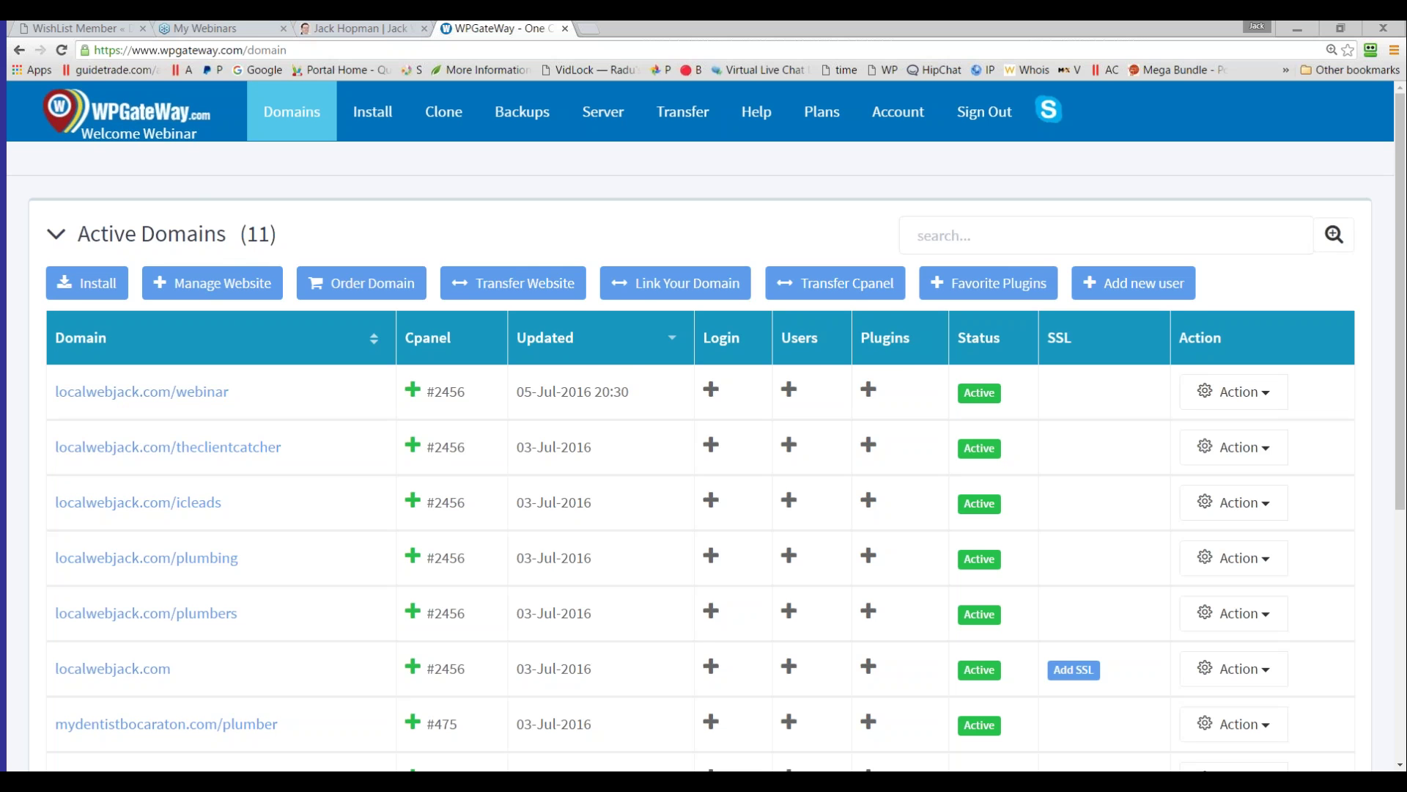
Open the mydentistbocaraton.com site from the active domains list, view its home page, and return to the domains list
{"action": "scroll", "coordinate": [195, 147], "scroll_direction": "down", "scroll_amount": 1}
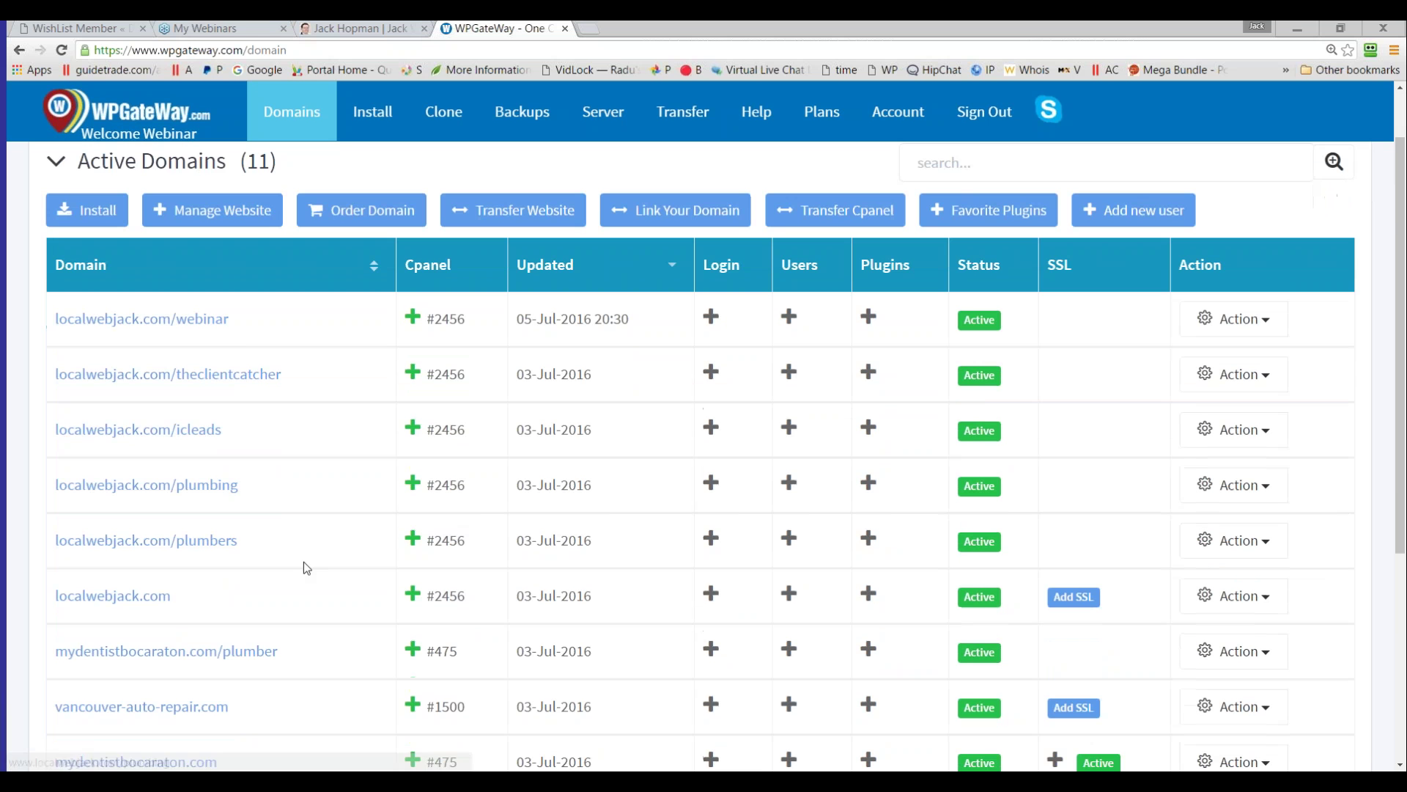
{"action": "scroll", "coordinate": [315, 597], "scroll_direction": "down", "scroll_amount": 2}
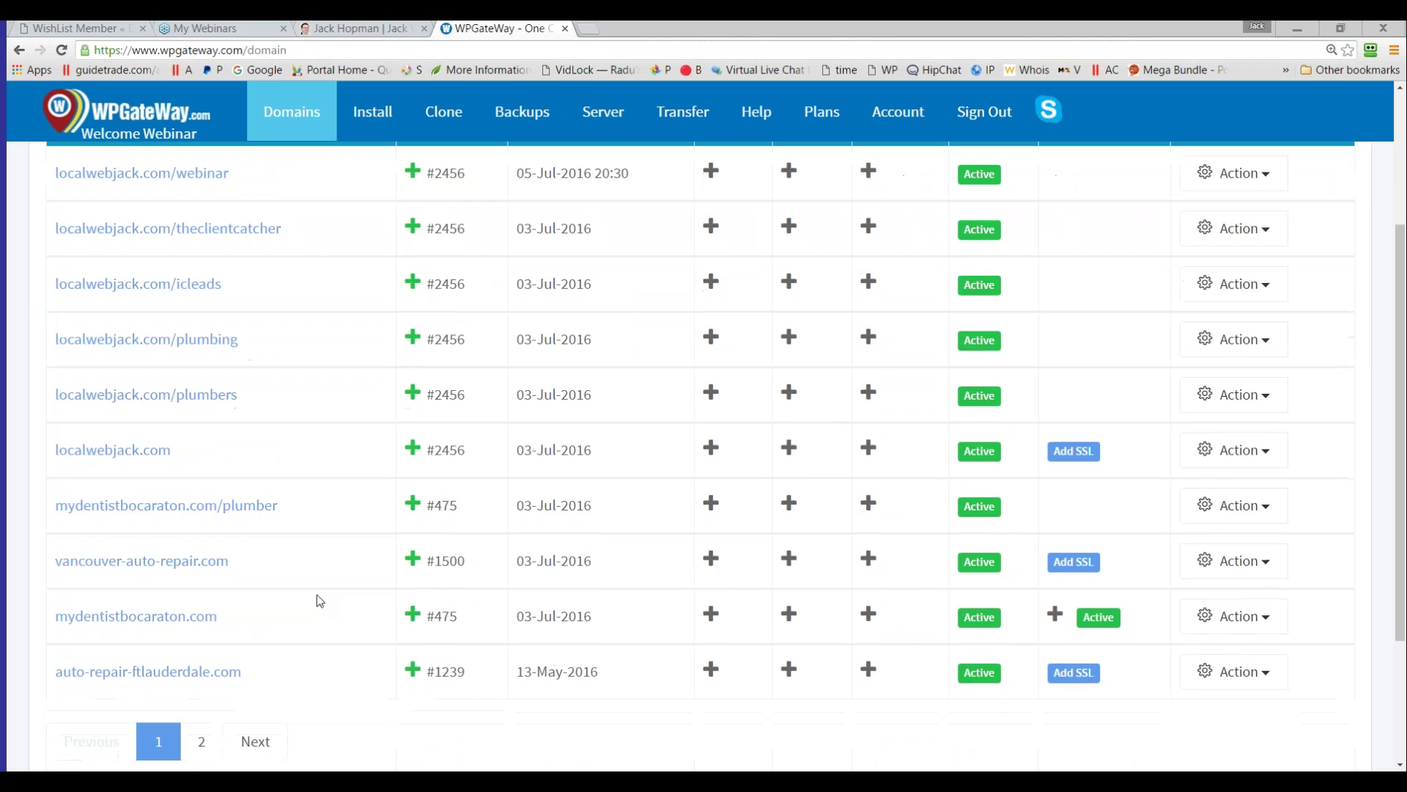
{"action": "left_click", "coordinate": [189, 621]}
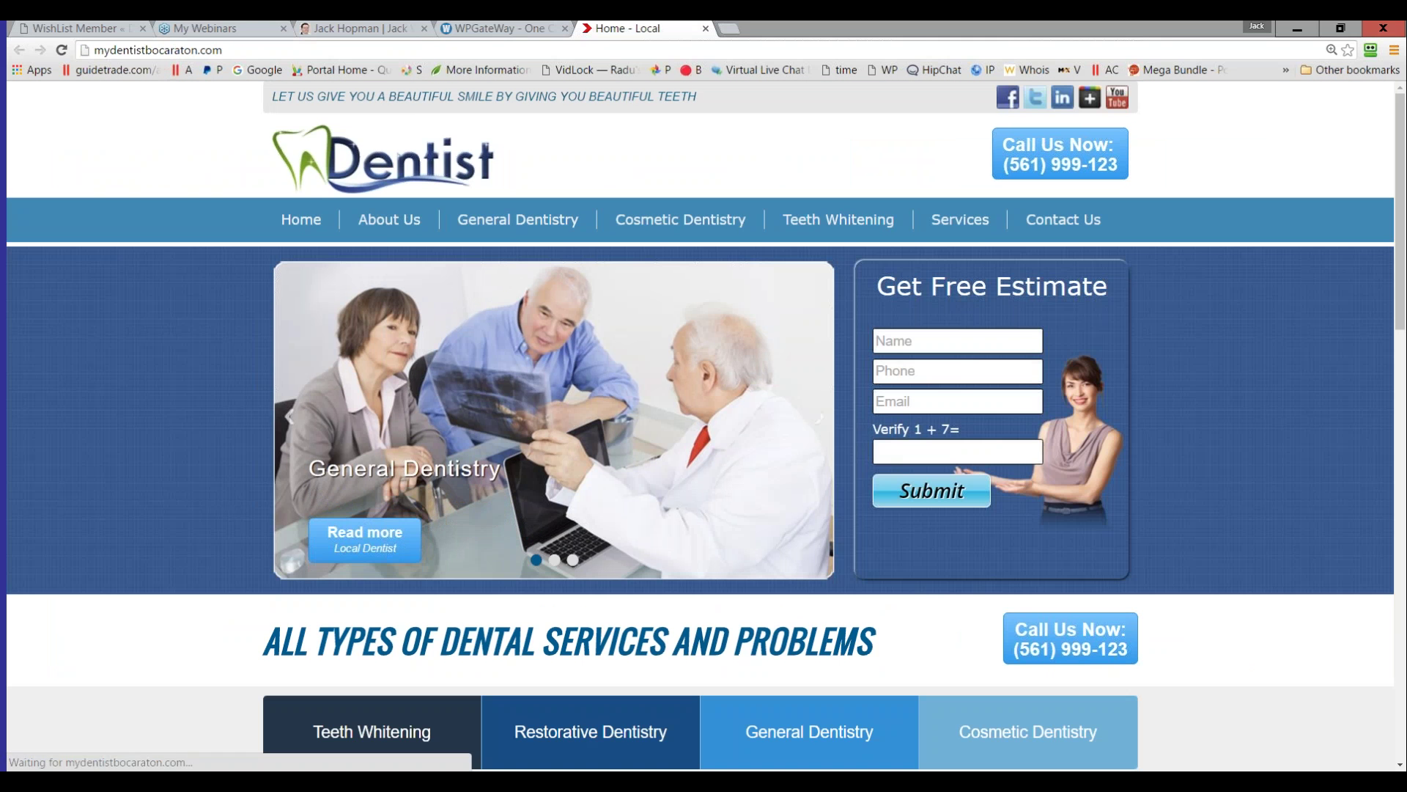
{"action": "left_click", "coordinate": [169, 51]}
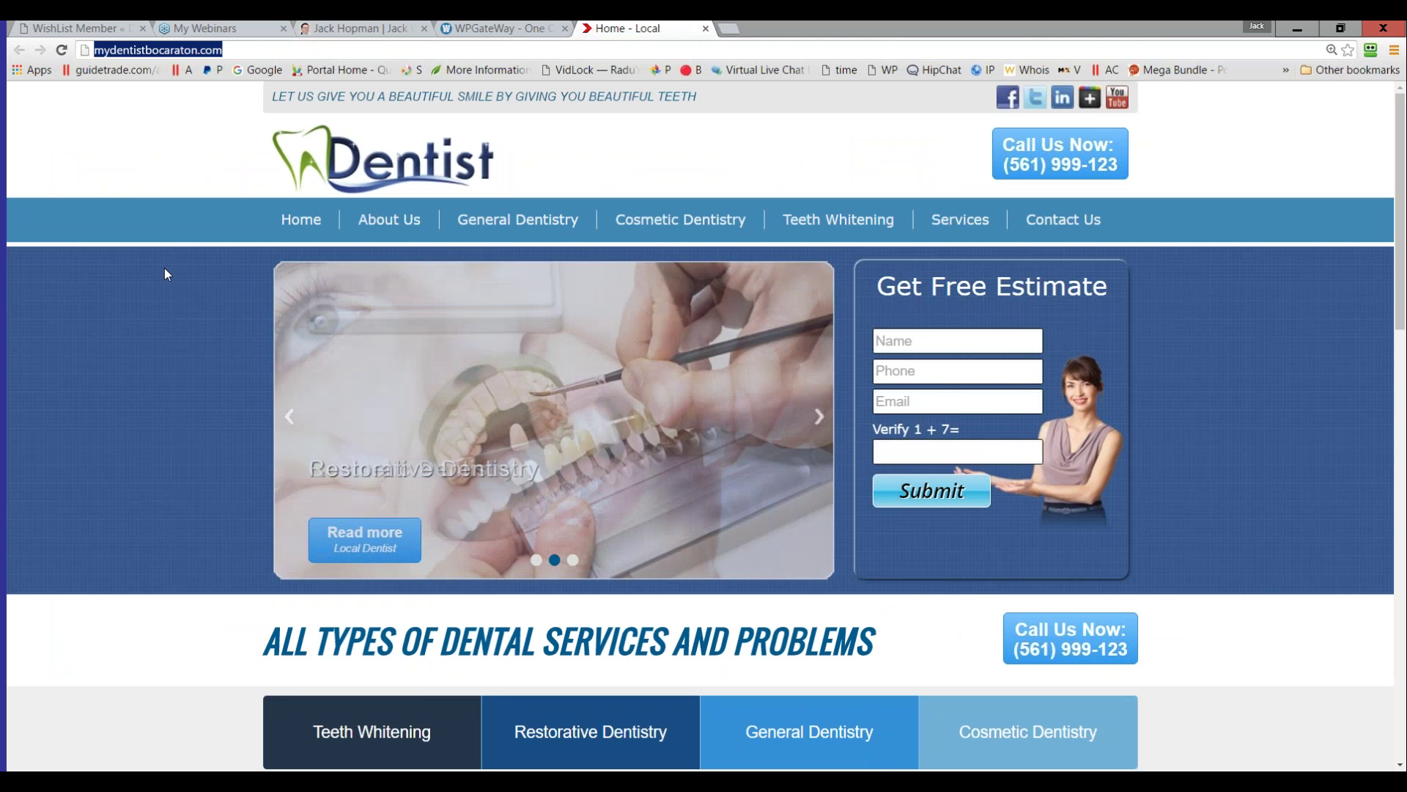
{"action": "left_click", "coordinate": [485, 28]}
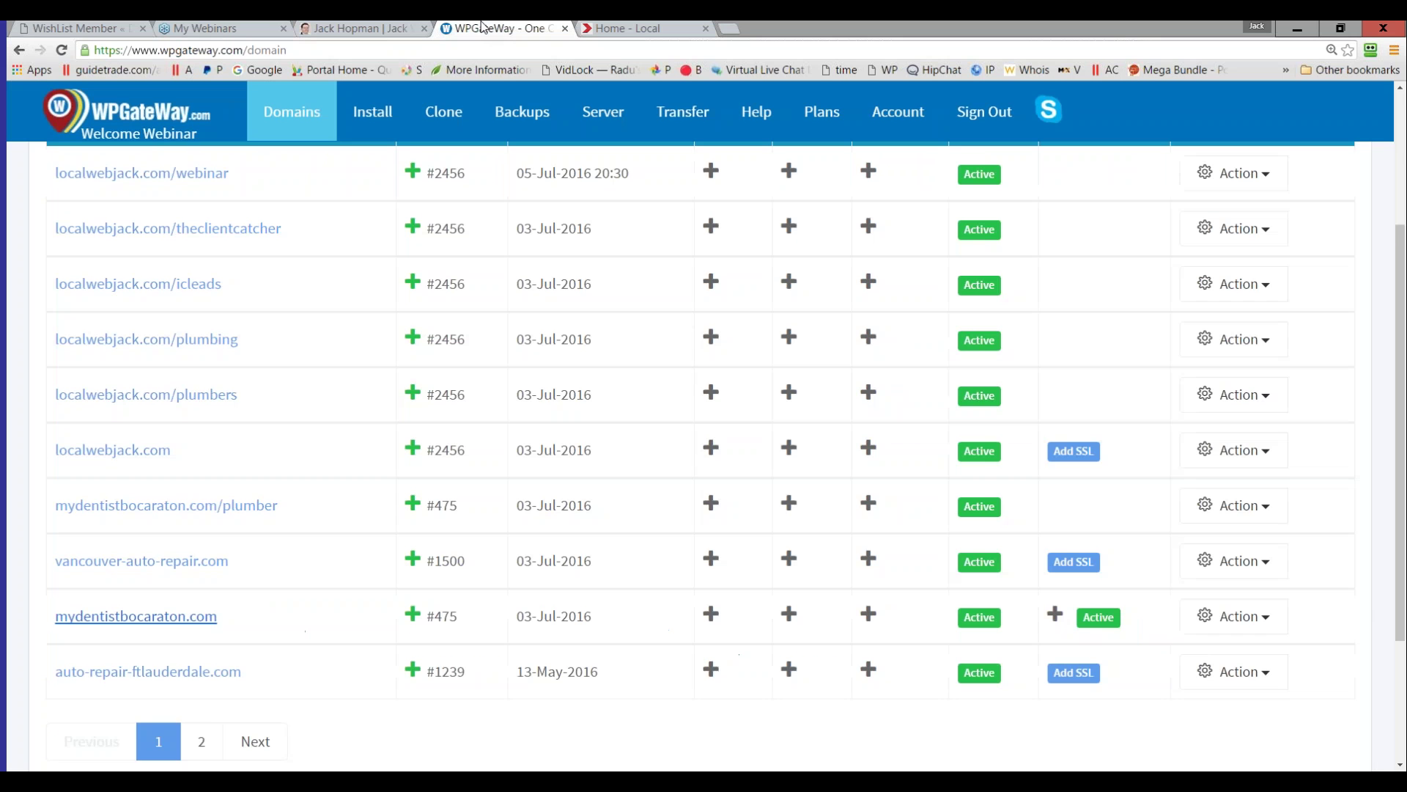
Open the Clone page with its source and destination domain settings
{"action": "left_click_drag", "start_coordinate": [192, 452], "coordinate": [56, 452]}
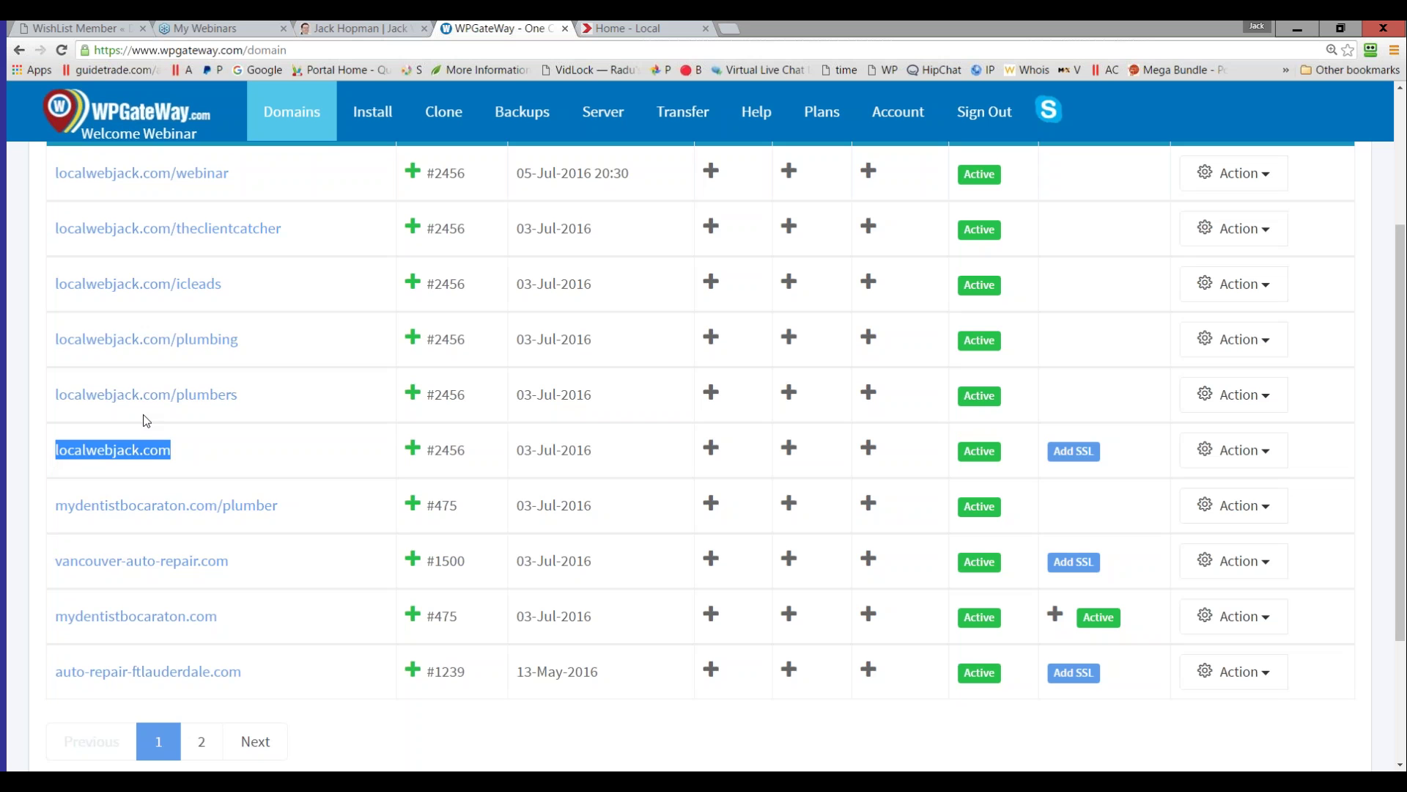
{"action": "scroll", "coordinate": [156, 419], "scroll_direction": "up", "scroll_amount": 3}
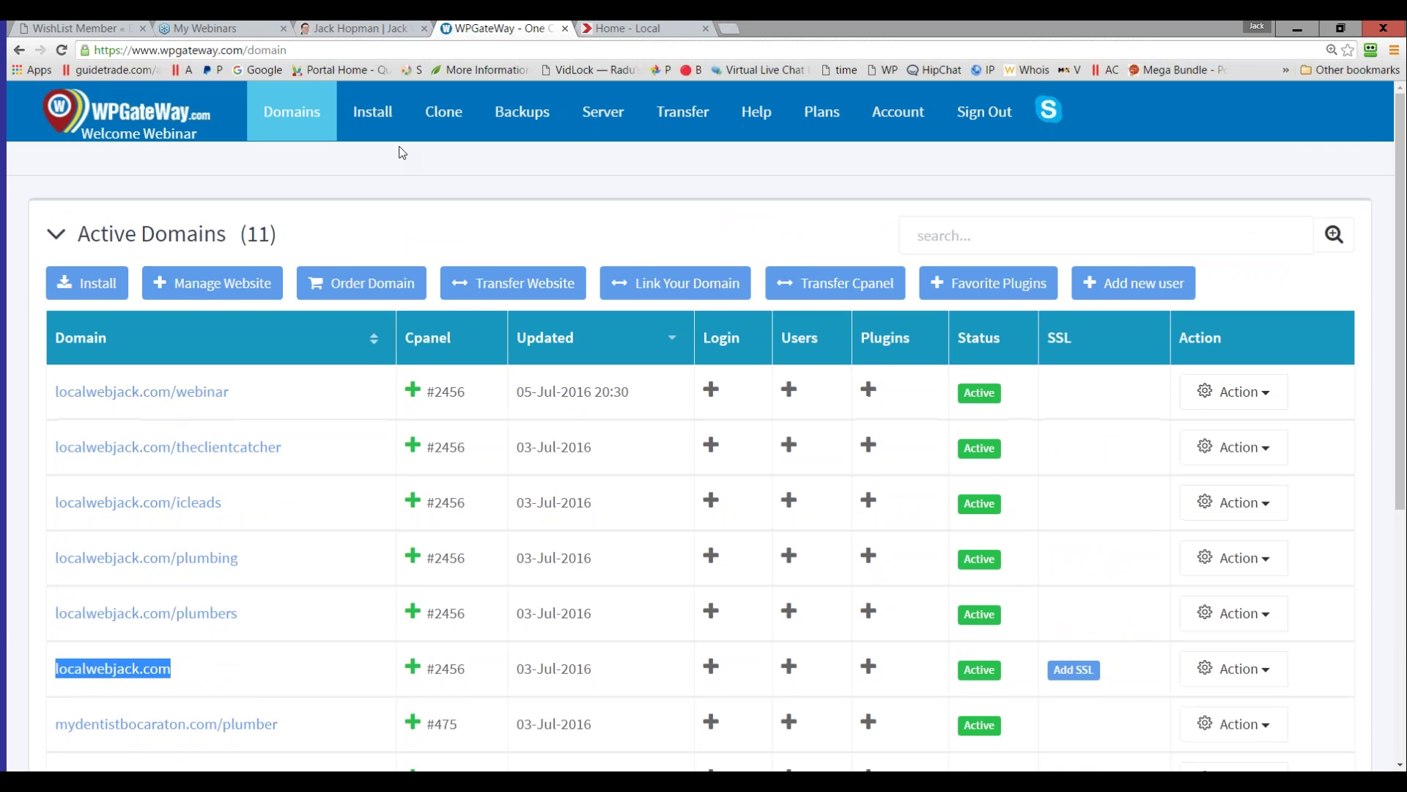
{"action": "left_click", "coordinate": [443, 111]}
{"action": "scroll", "coordinate": [366, 439], "scroll_direction": "down", "scroll_amount": 4}
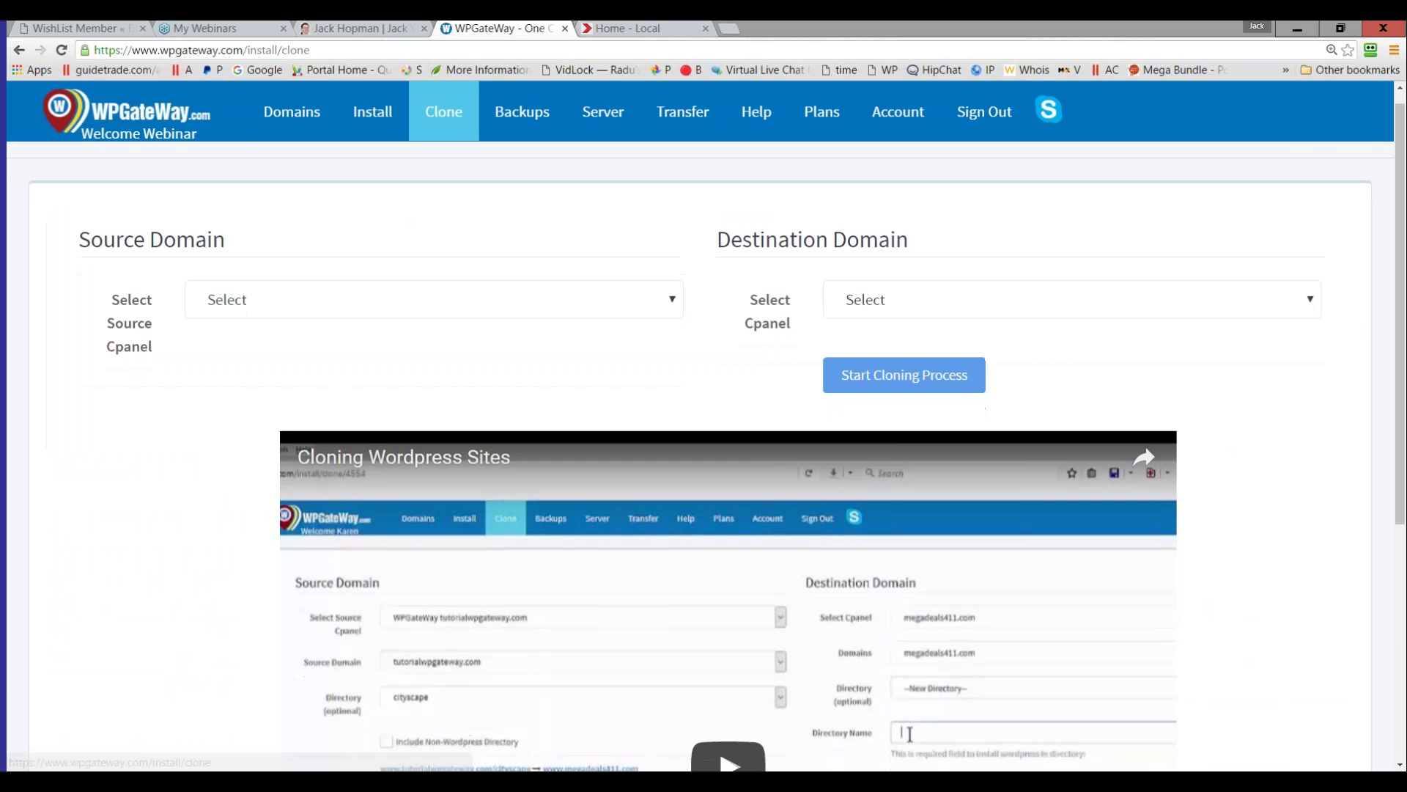
{"action": "scroll", "coordinate": [235, 508], "scroll_direction": "up", "scroll_amount": 4}
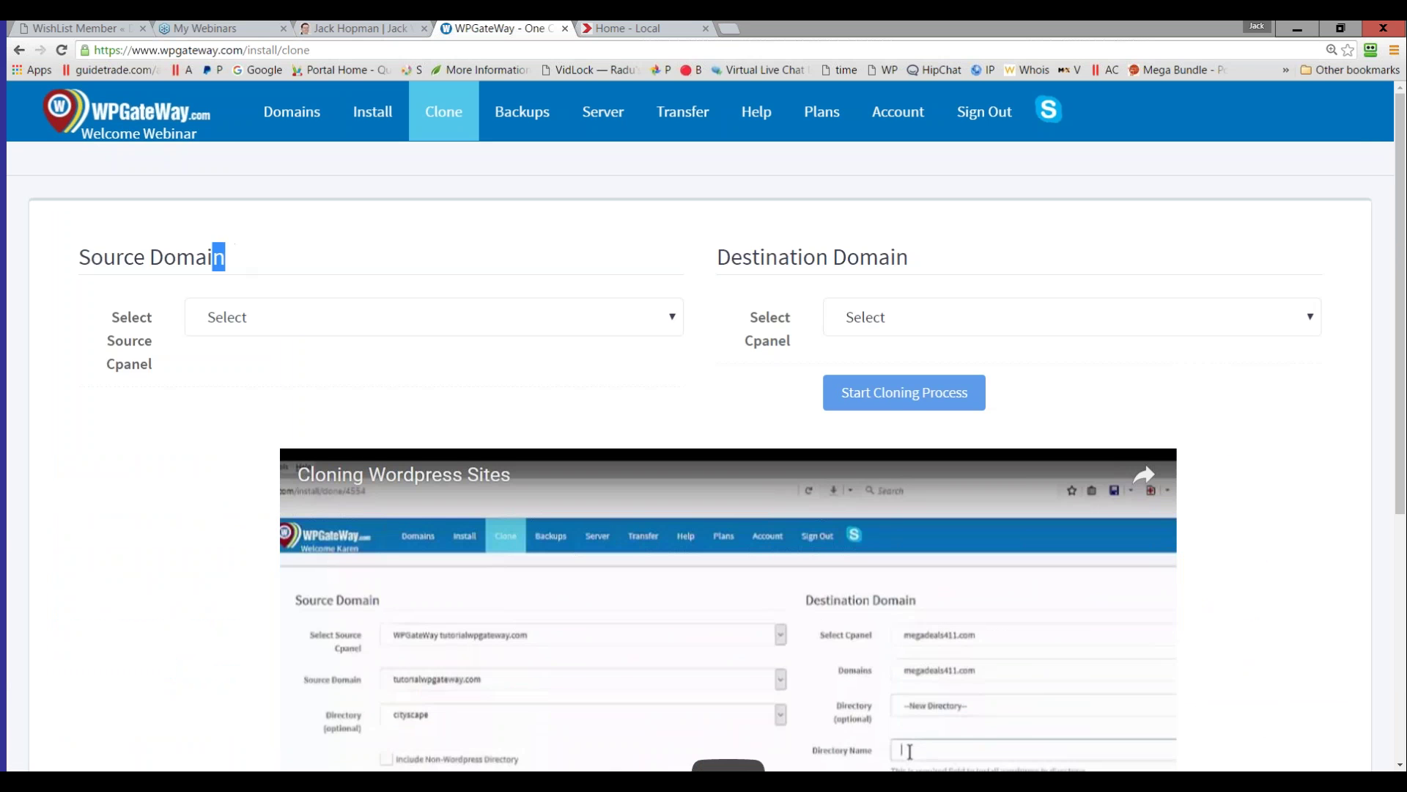
{"action": "left_click_drag", "start_coordinate": [224, 257], "coordinate": [80, 252]}
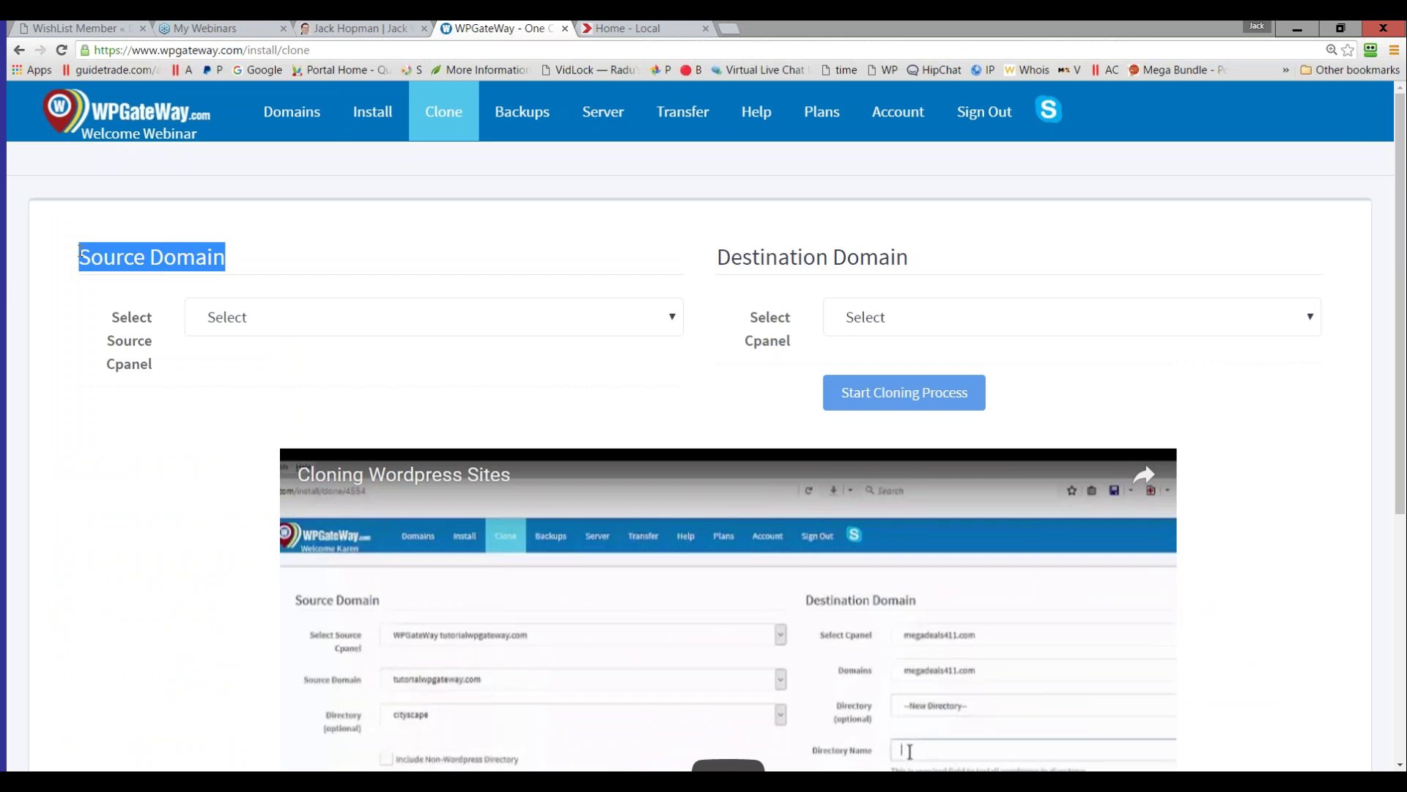
{"action": "left_click_drag", "start_coordinate": [909, 257], "coordinate": [716, 257]}
{"action": "left_click_drag", "start_coordinate": [226, 256], "coordinate": [86, 257]}
{"action": "left_click", "coordinate": [108, 258]}
{"action": "left_click_drag", "start_coordinate": [271, 257], "coordinate": [101, 258]}
{"action": "left_click_drag", "start_coordinate": [707, 265], "coordinate": [904, 229]}
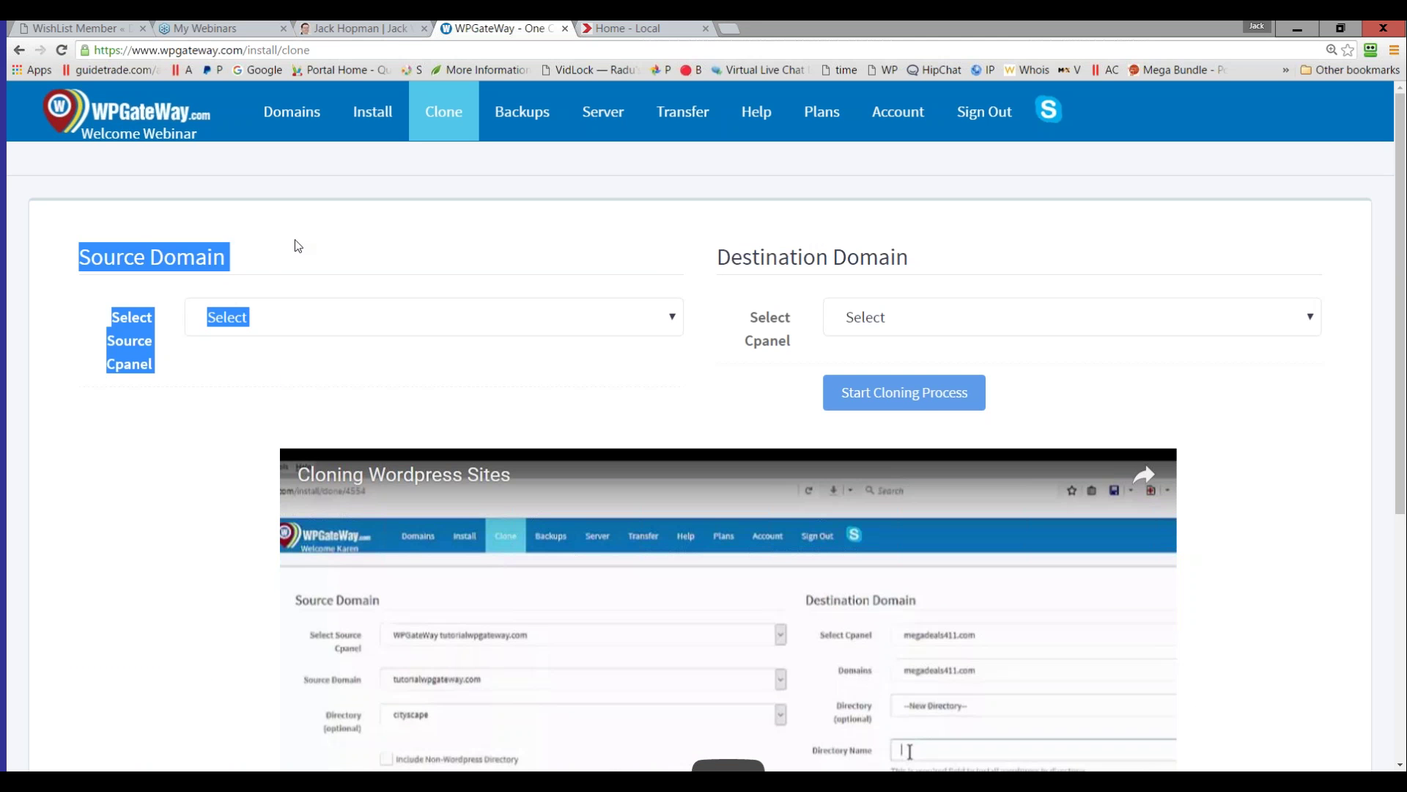
{"action": "left_click", "coordinate": [132, 476]}
Set the source cPanel to WPGateWay mydentistbocaraton.com and the source domain to mydentistbocaraton.com, checking the live dentist site
{"action": "left_click", "coordinate": [240, 325]}
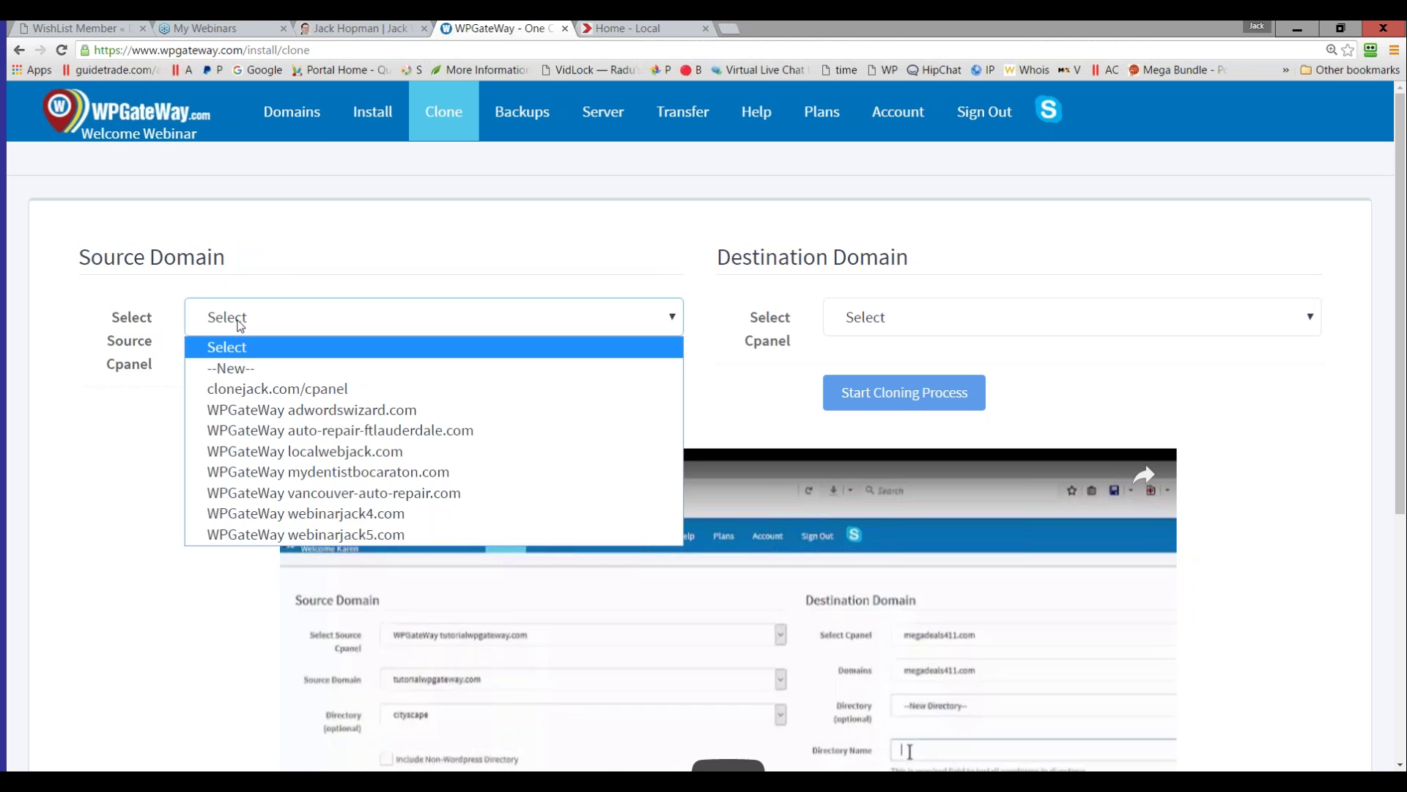
{"action": "left_click", "coordinate": [304, 472]}
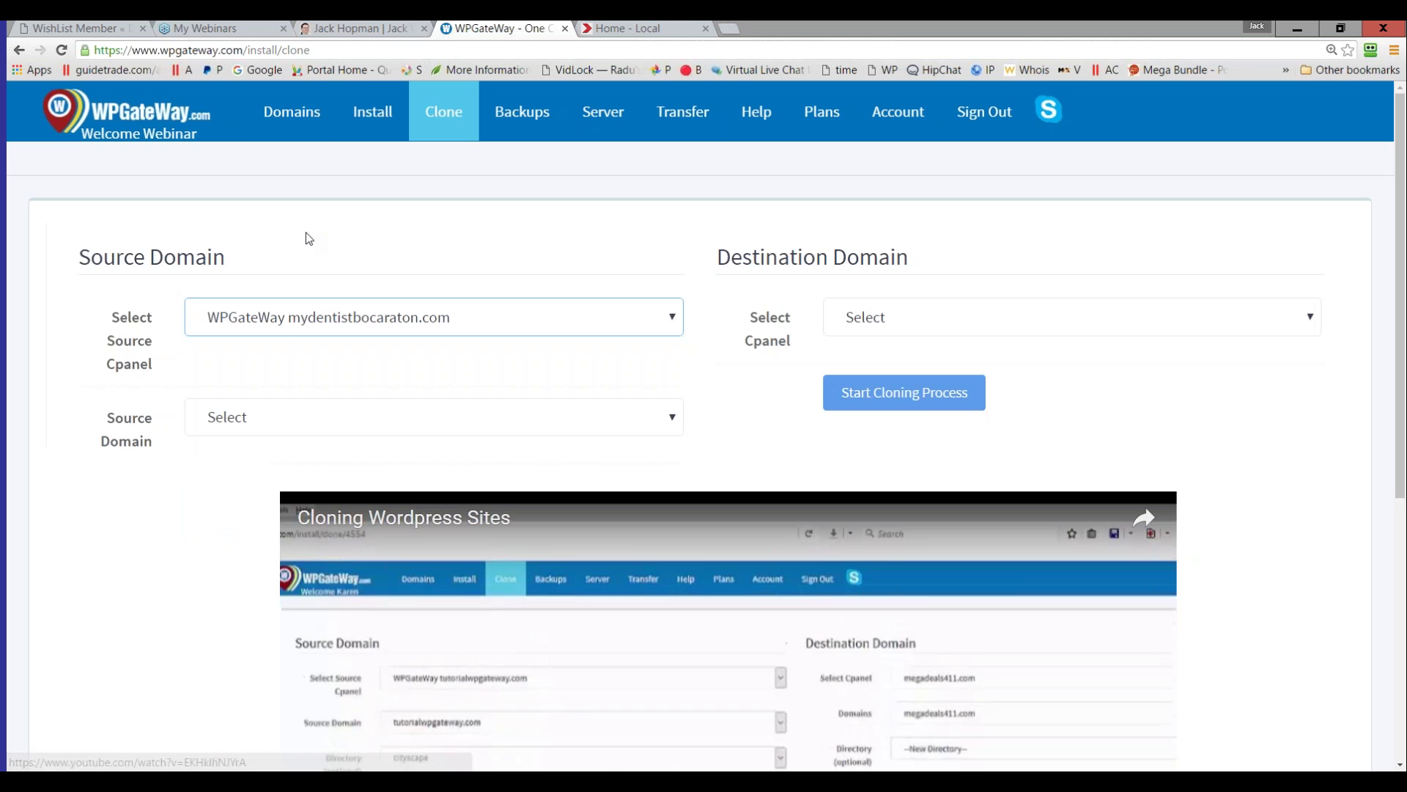
{"action": "left_click", "coordinate": [234, 431]}
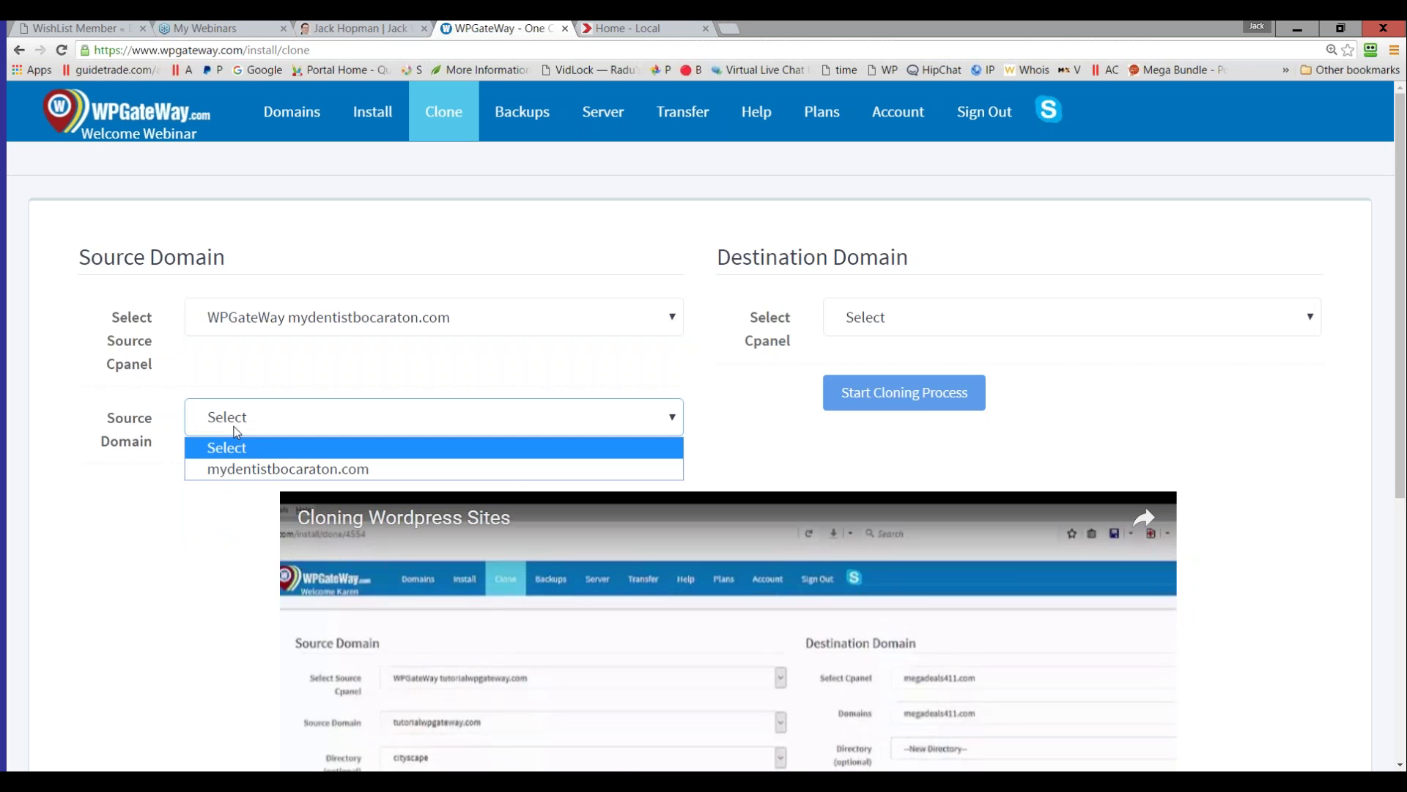
{"action": "left_click", "coordinate": [235, 468]}
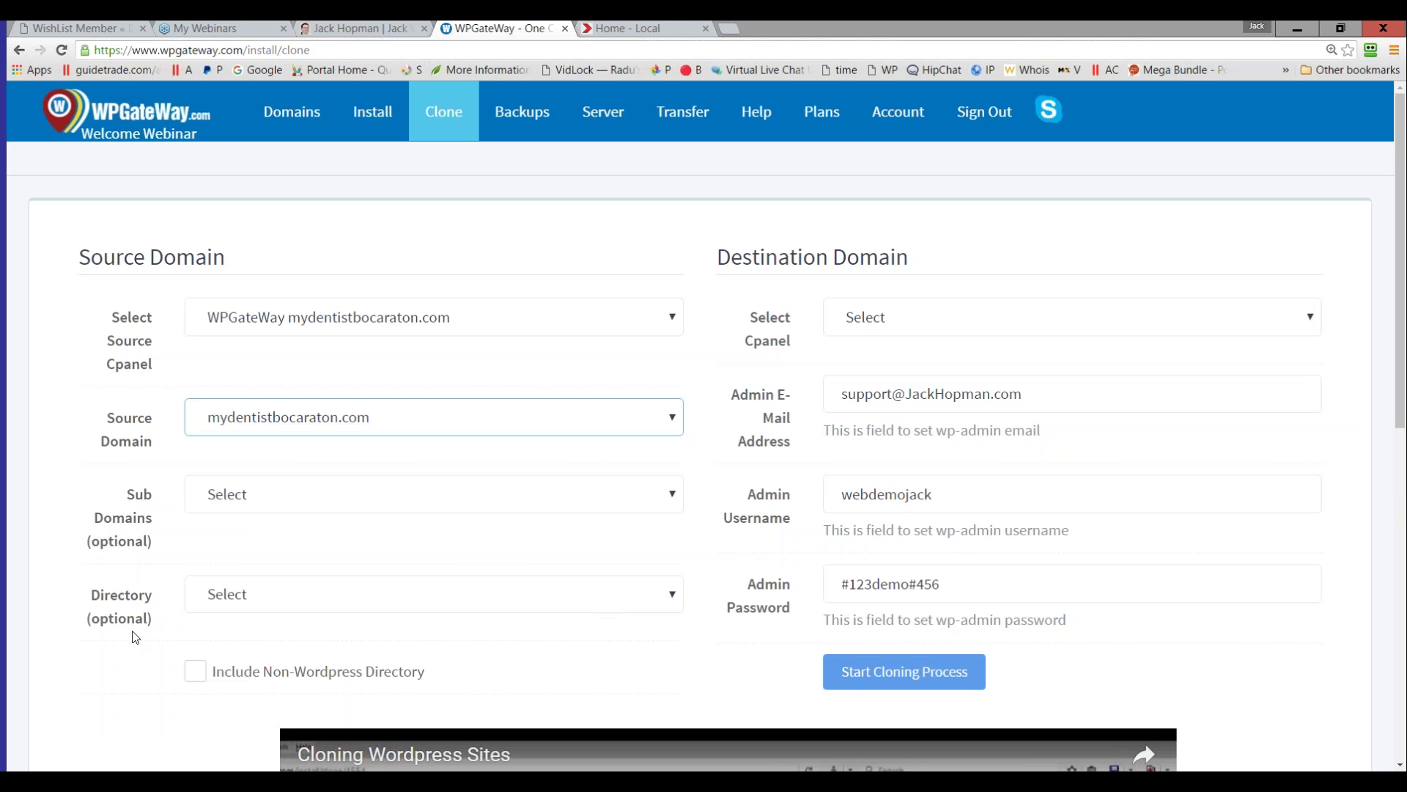
{"action": "left_click", "coordinate": [623, 29]}
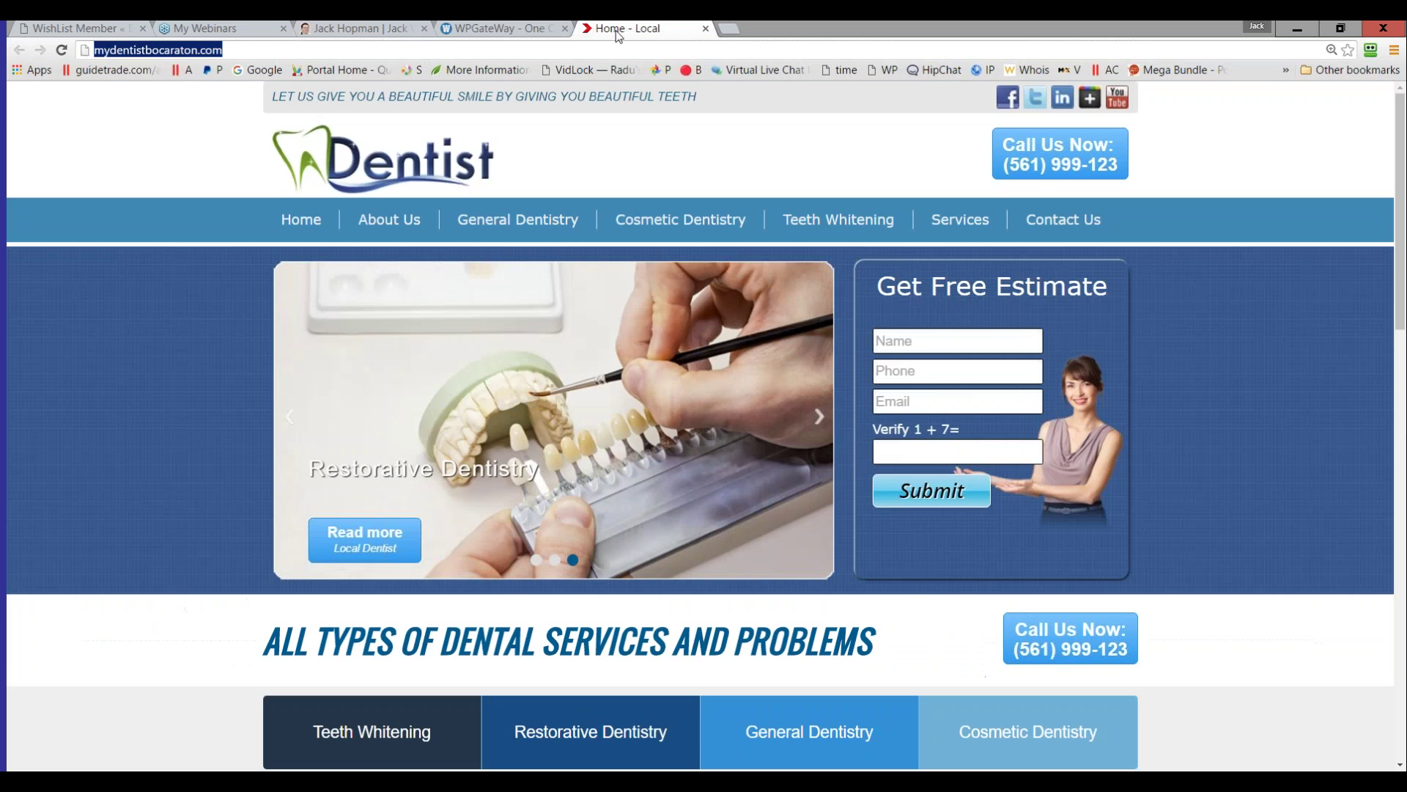
{"action": "left_click", "coordinate": [463, 27]}
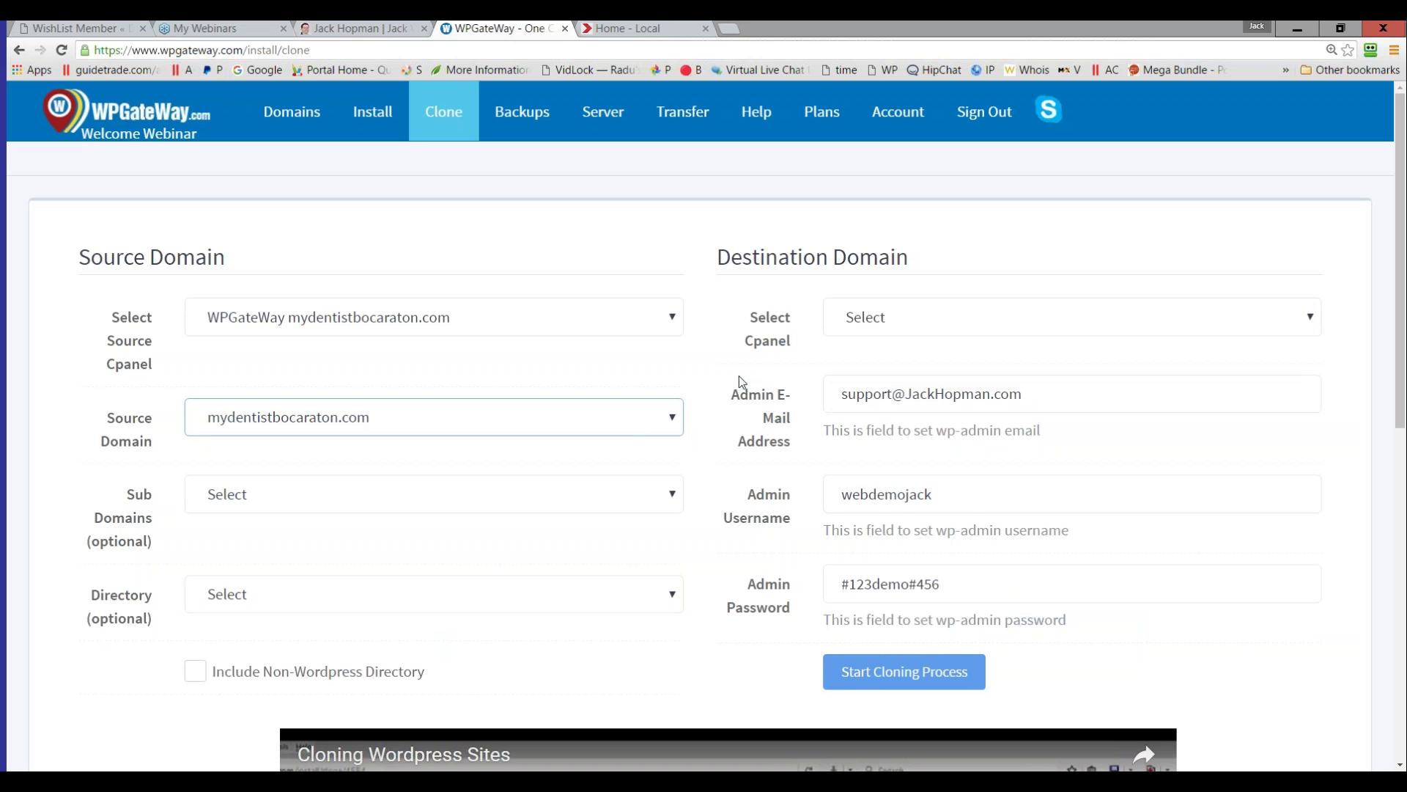
Set the destination cPanel to WPGateWay localwebjack.com and the destination domain to localwebjack.com
{"action": "left_click_drag", "start_coordinate": [915, 257], "coordinate": [713, 258]}
{"action": "left_click", "coordinate": [928, 329]}
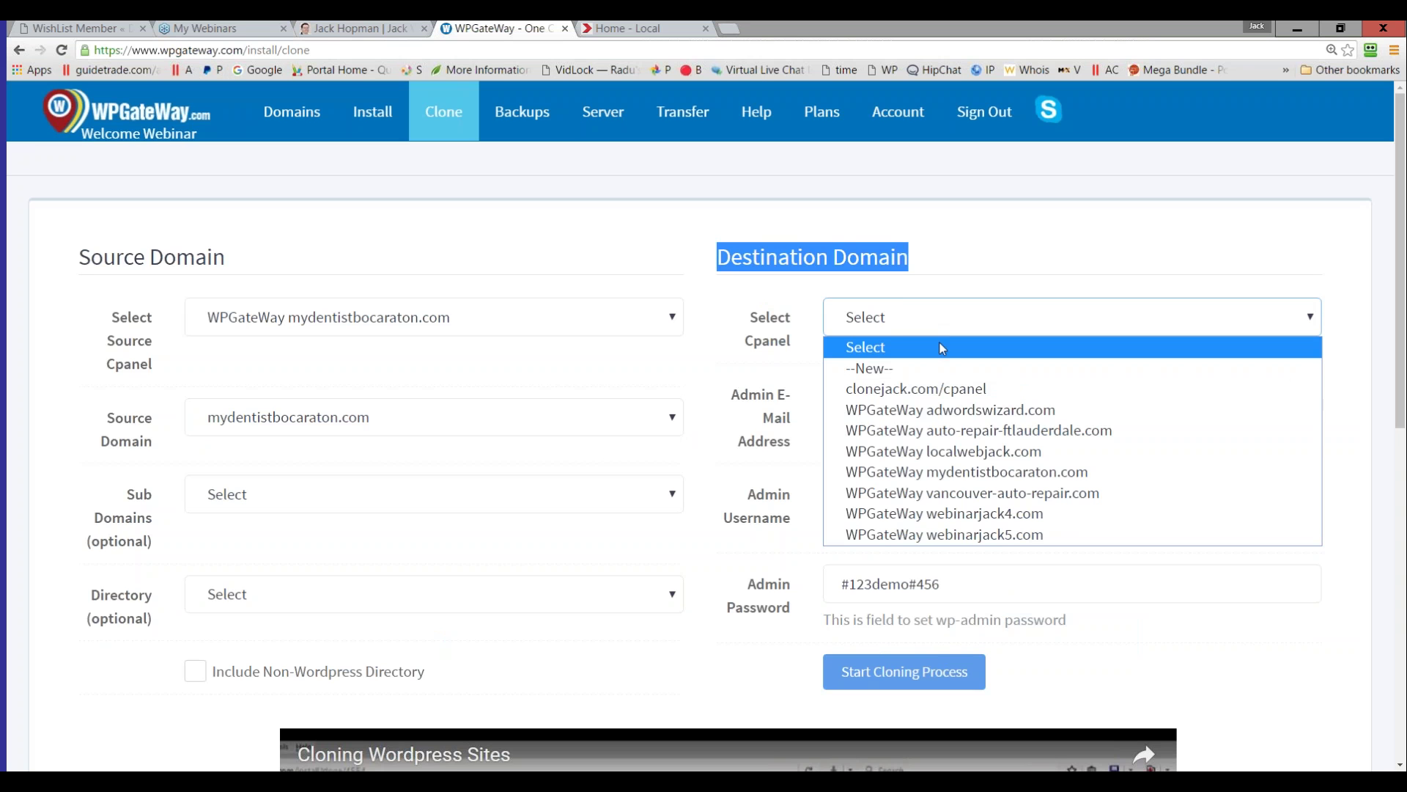
{"action": "left_click", "coordinate": [948, 451]}
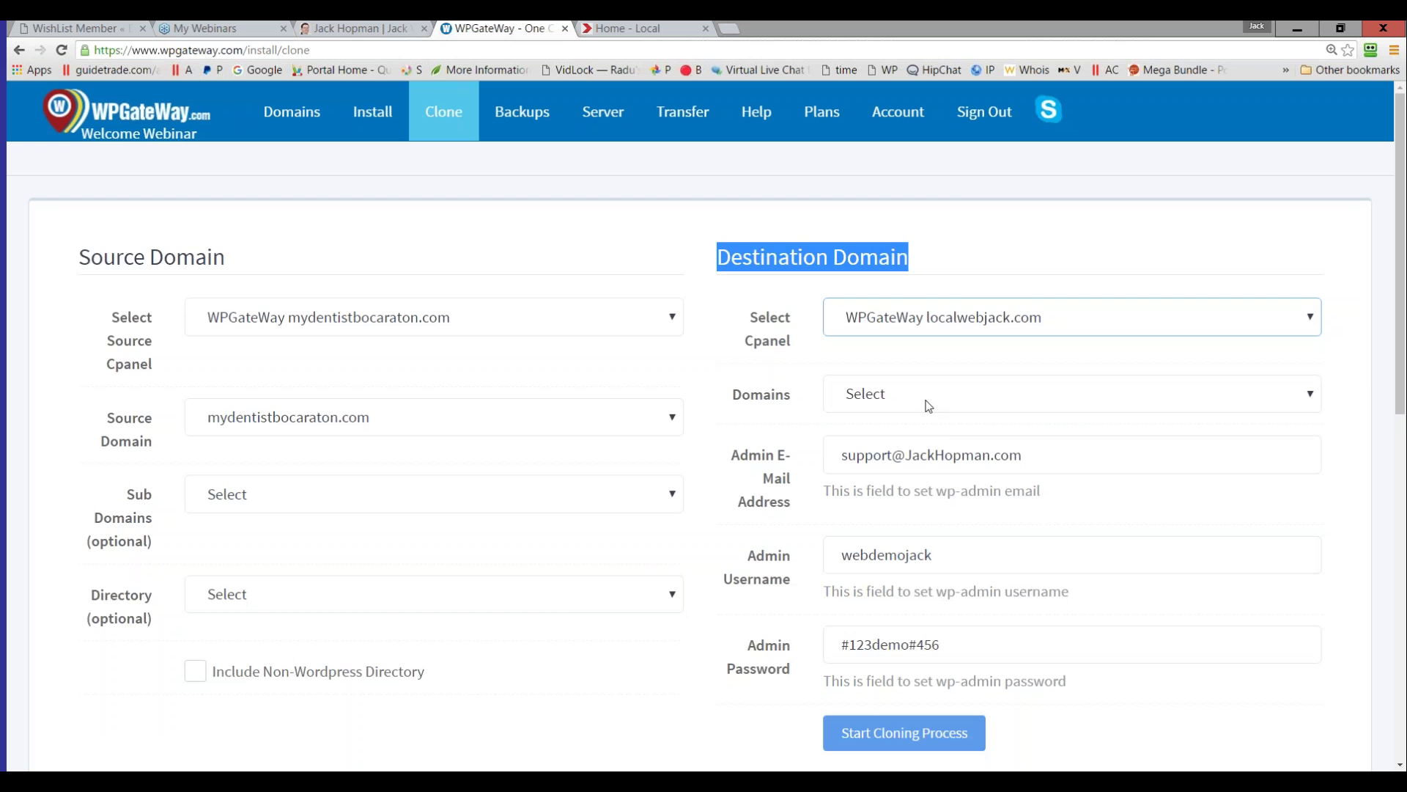
{"action": "left_click", "coordinate": [922, 396]}
{"action": "left_click", "coordinate": [890, 445]}
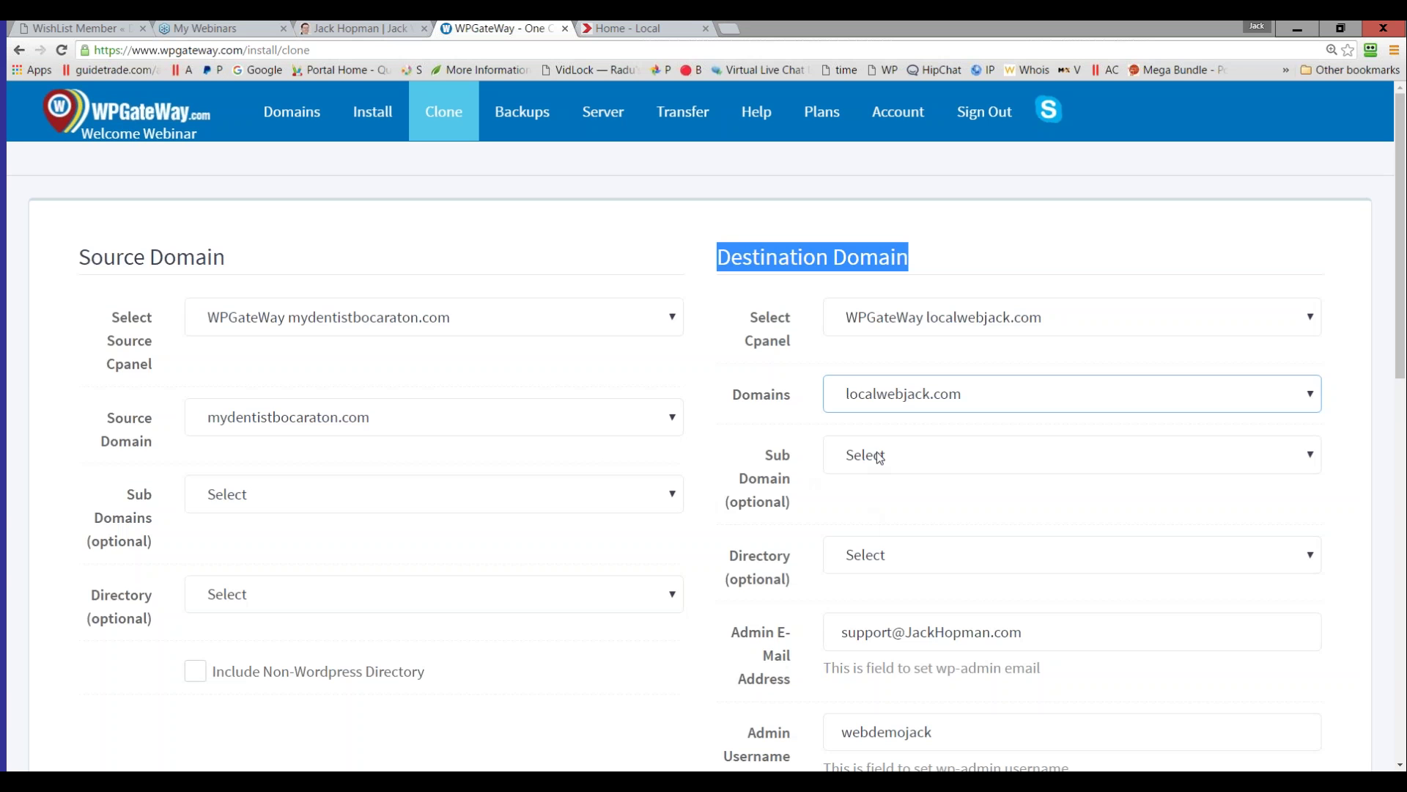
Choose a new directory for the destination, leaving the subdomain unset, and name the directory live2pmdentist
{"action": "left_click", "coordinate": [879, 454]}
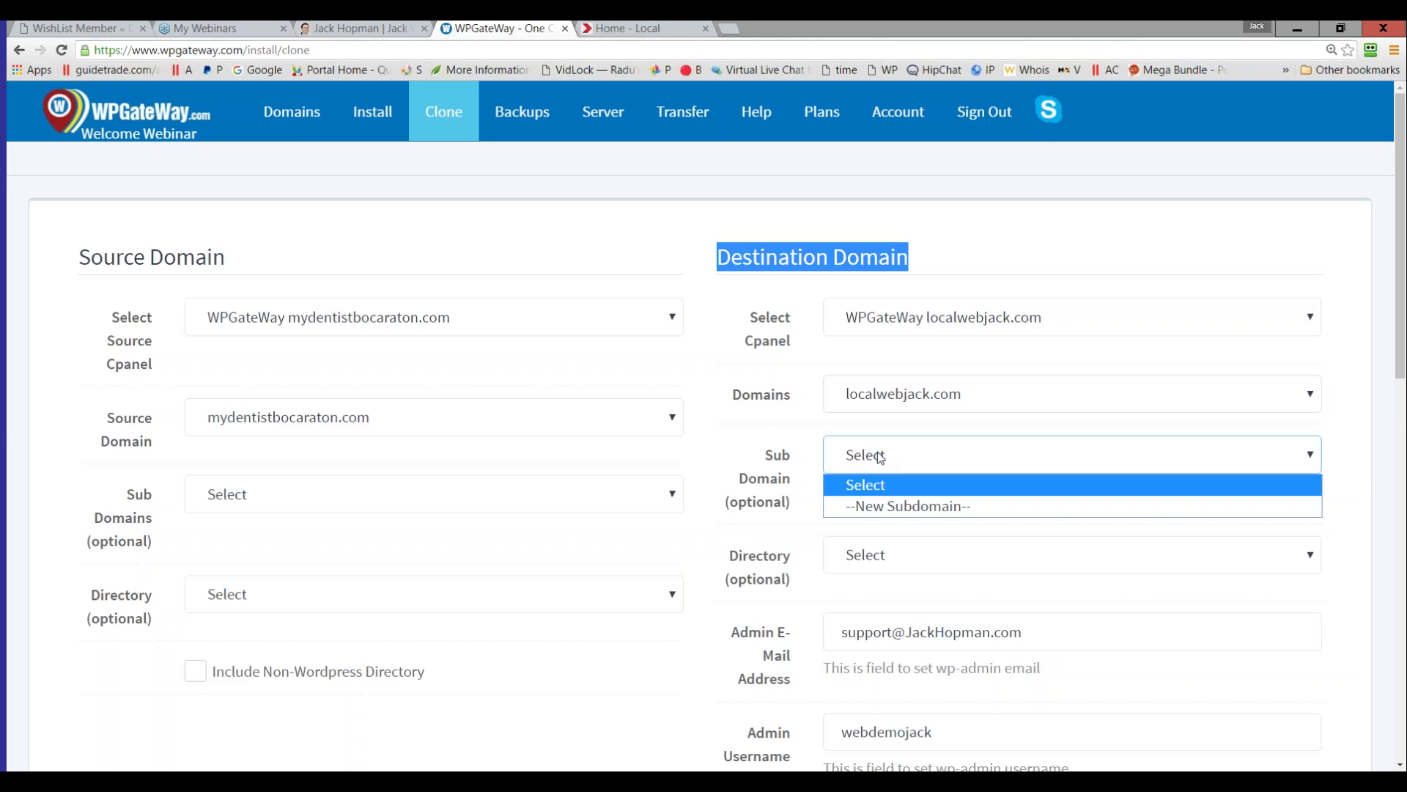
{"action": "left_click", "coordinate": [879, 456]}
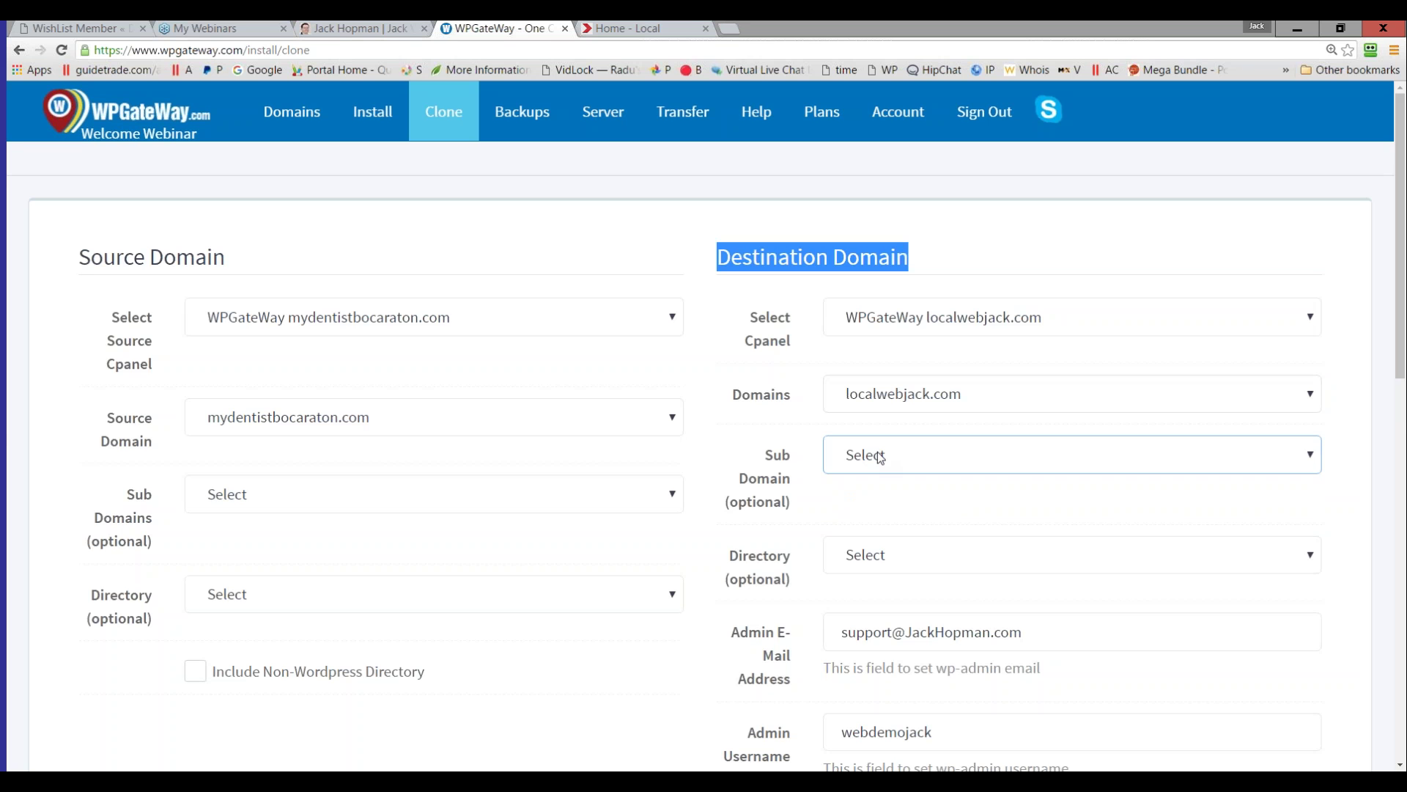
{"action": "left_click", "coordinate": [877, 555]}
{"action": "left_click", "coordinate": [873, 609]}
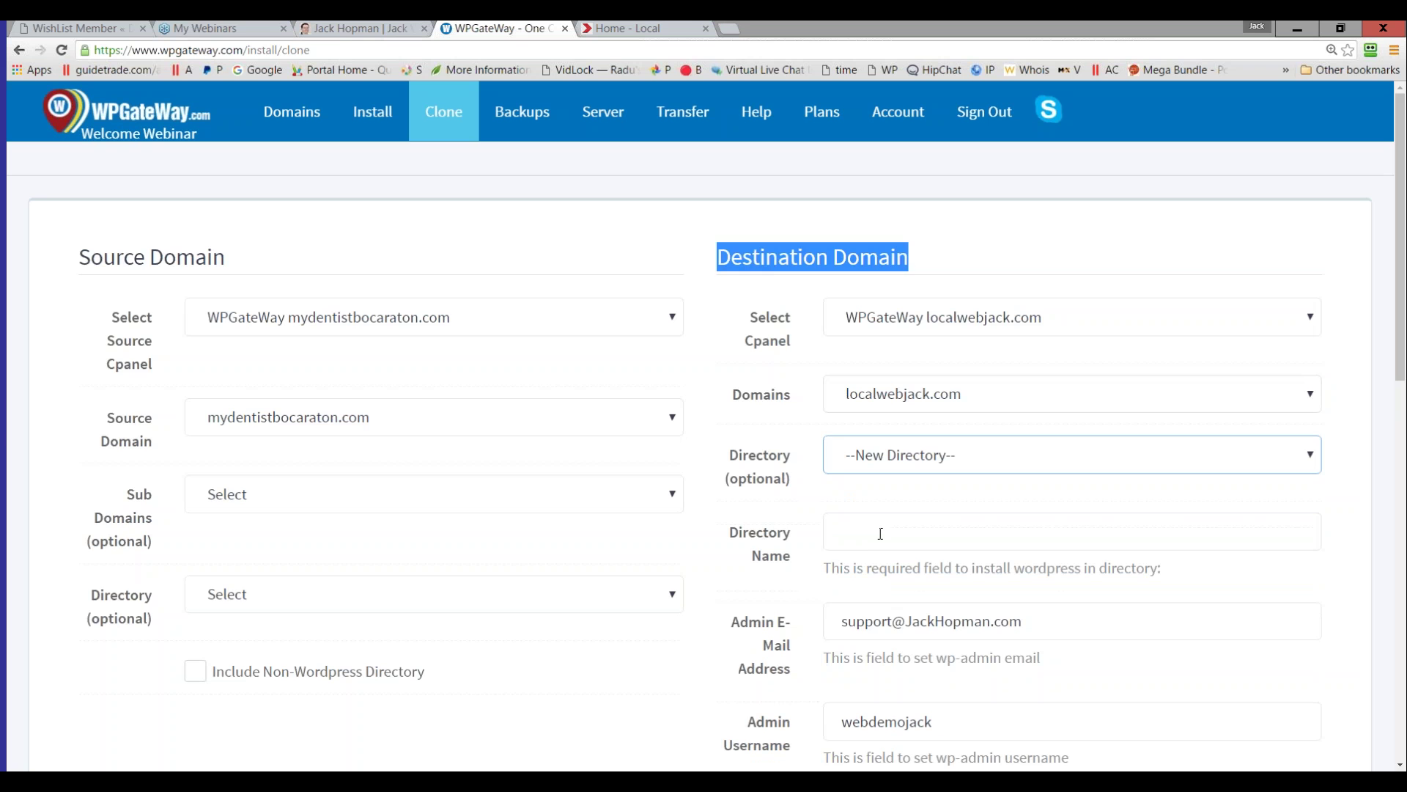
{"action": "left_click", "coordinate": [881, 530]}
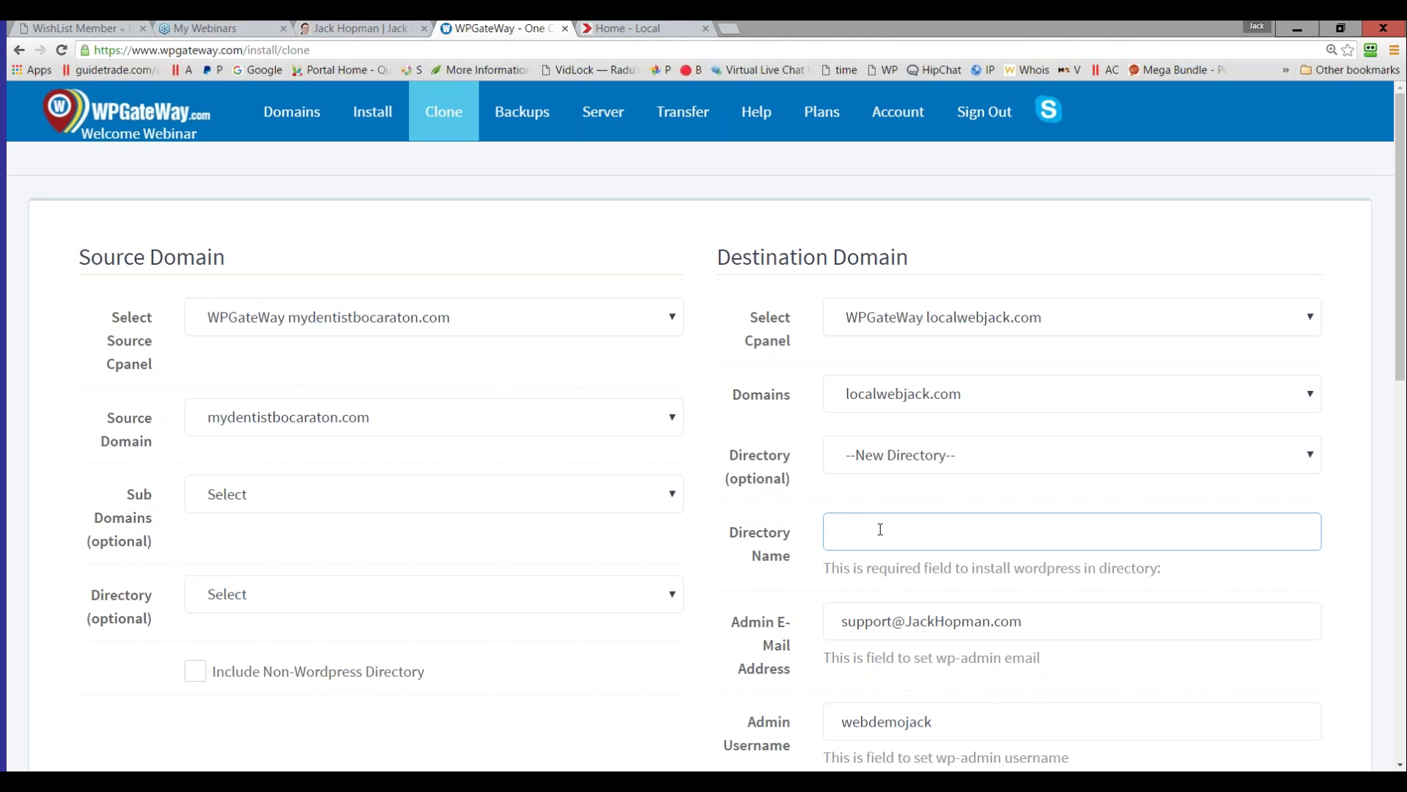
{"action": "type", "text": "licw"}
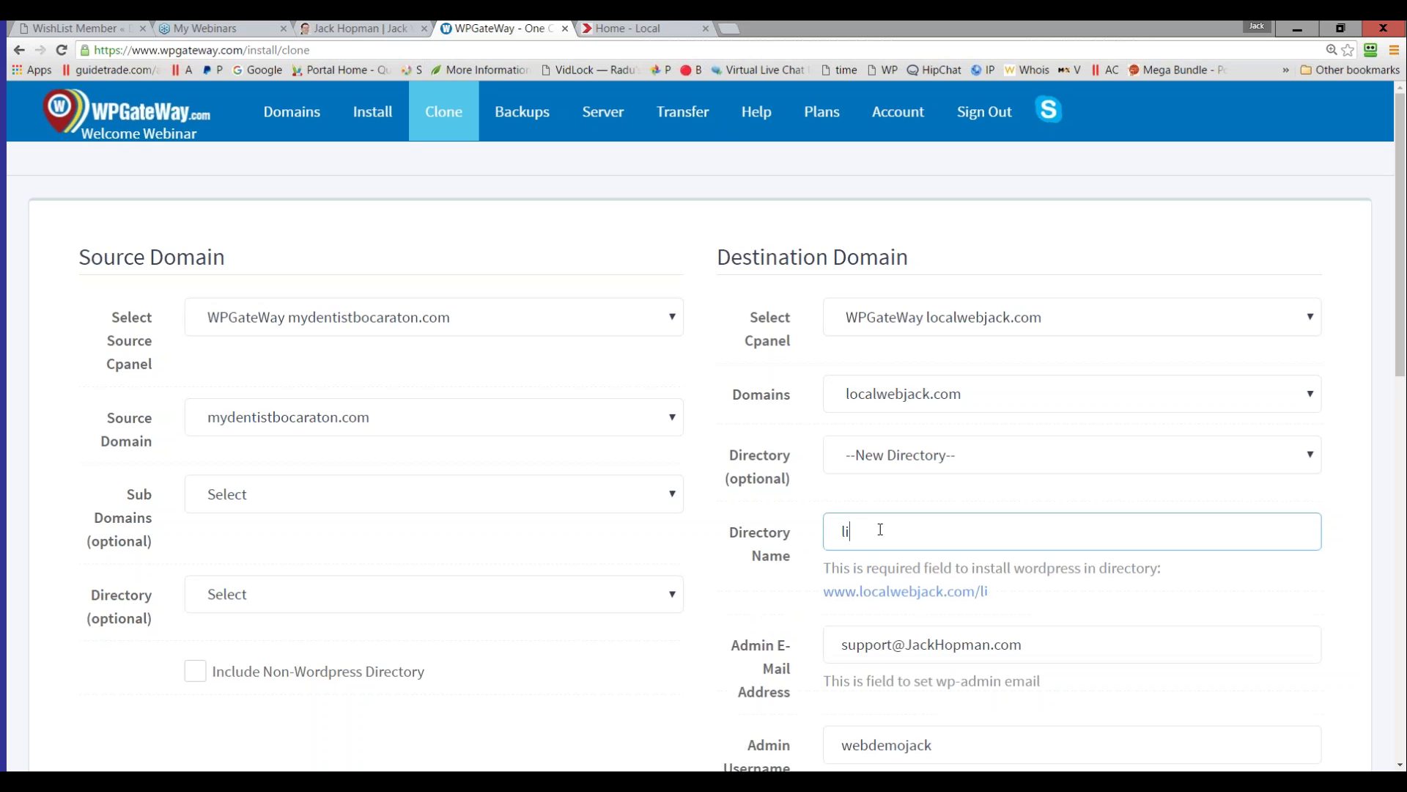
{"action": "key", "text": "BackSpace"}
{"action": "key", "text": "BackSpace"}
{"action": "type", "text": "ve2pmdentist"}
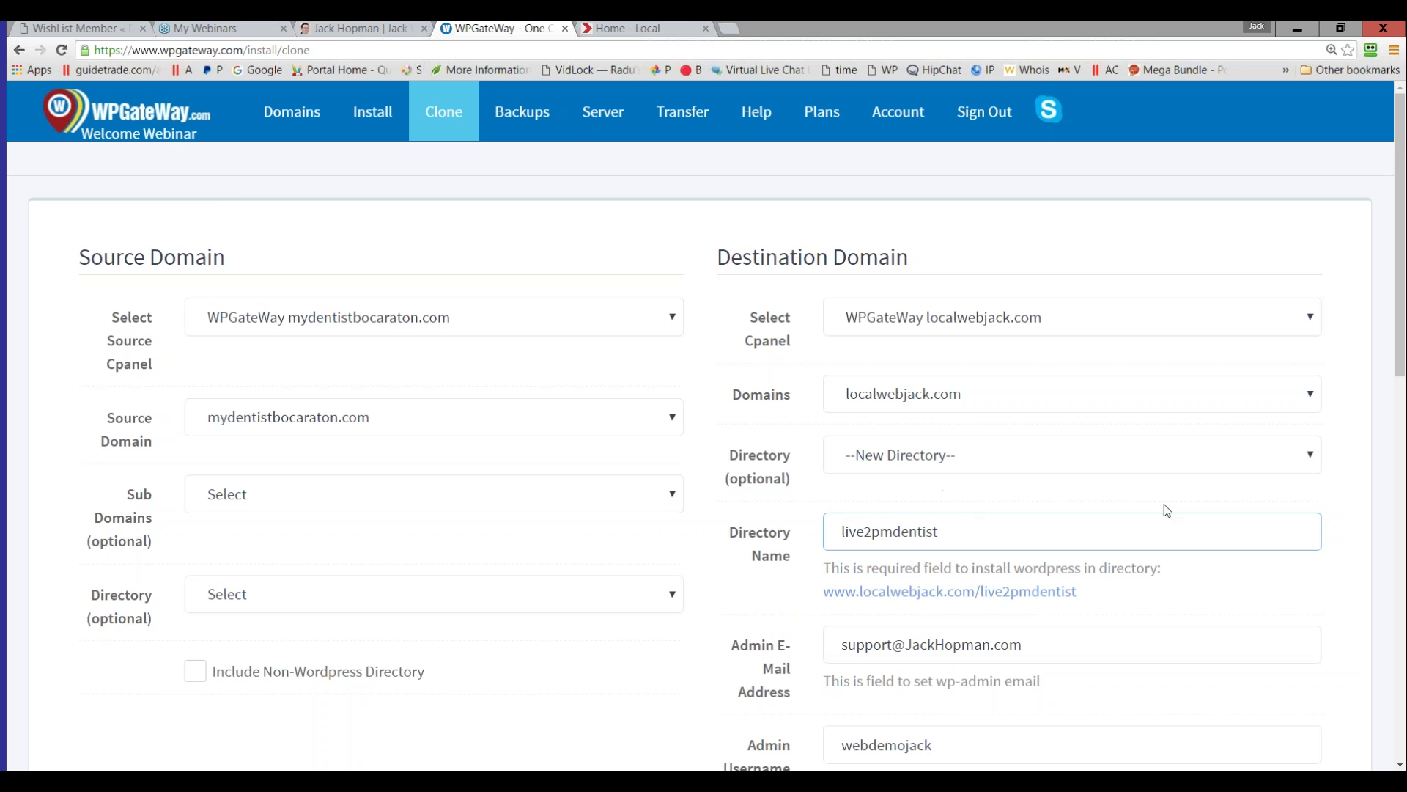
Review the destination's admin e-mail, username and password fields along with the rest of the cloning form
{"action": "scroll", "coordinate": [1185, 576], "scroll_direction": "down", "scroll_amount": 2}
{"action": "left_click", "coordinate": [1284, 488]}
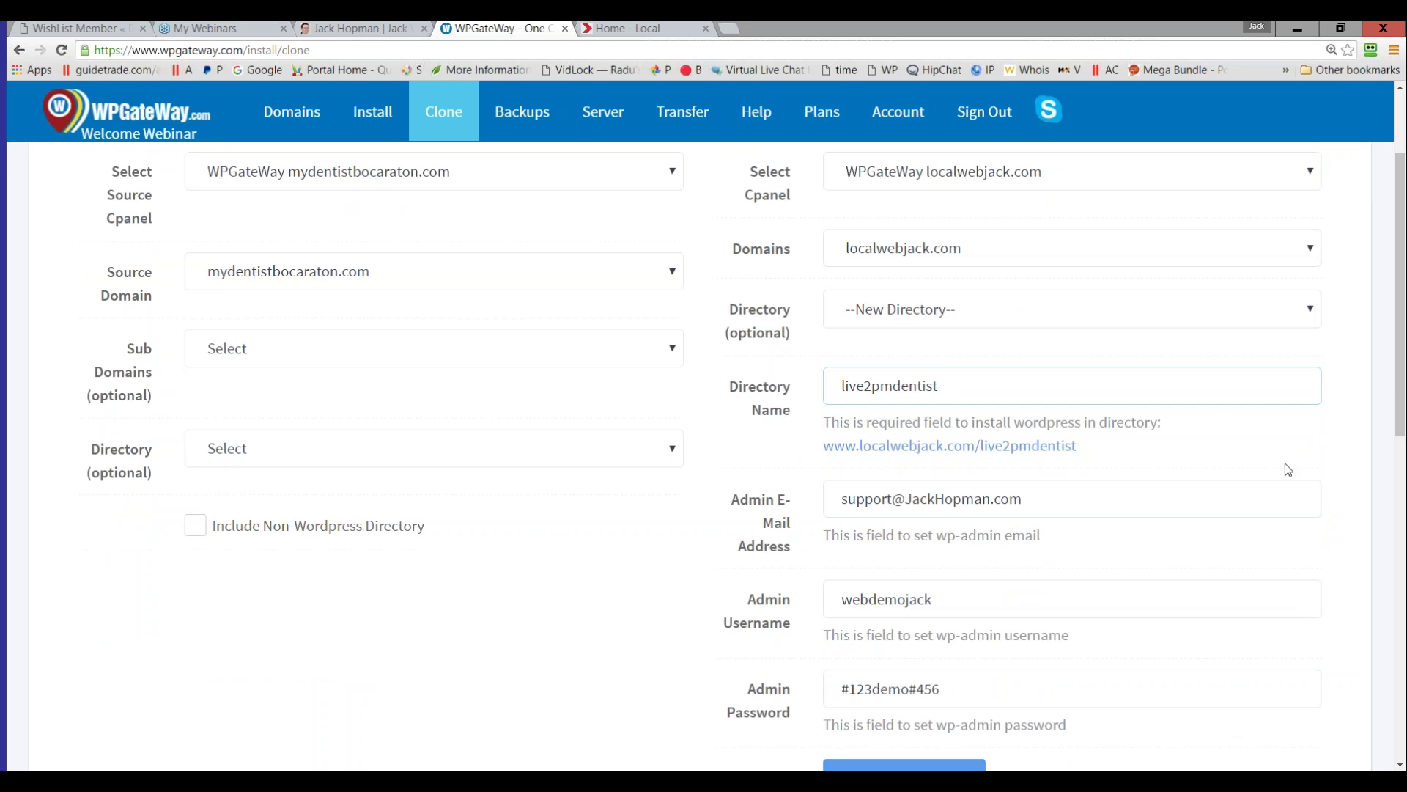
{"action": "left_click_drag", "start_coordinate": [1026, 499], "coordinate": [806, 522]}
{"action": "left_click_drag", "start_coordinate": [949, 598], "coordinate": [796, 601]}
{"action": "scroll", "coordinate": [735, 619], "scroll_direction": "down", "scroll_amount": 1}
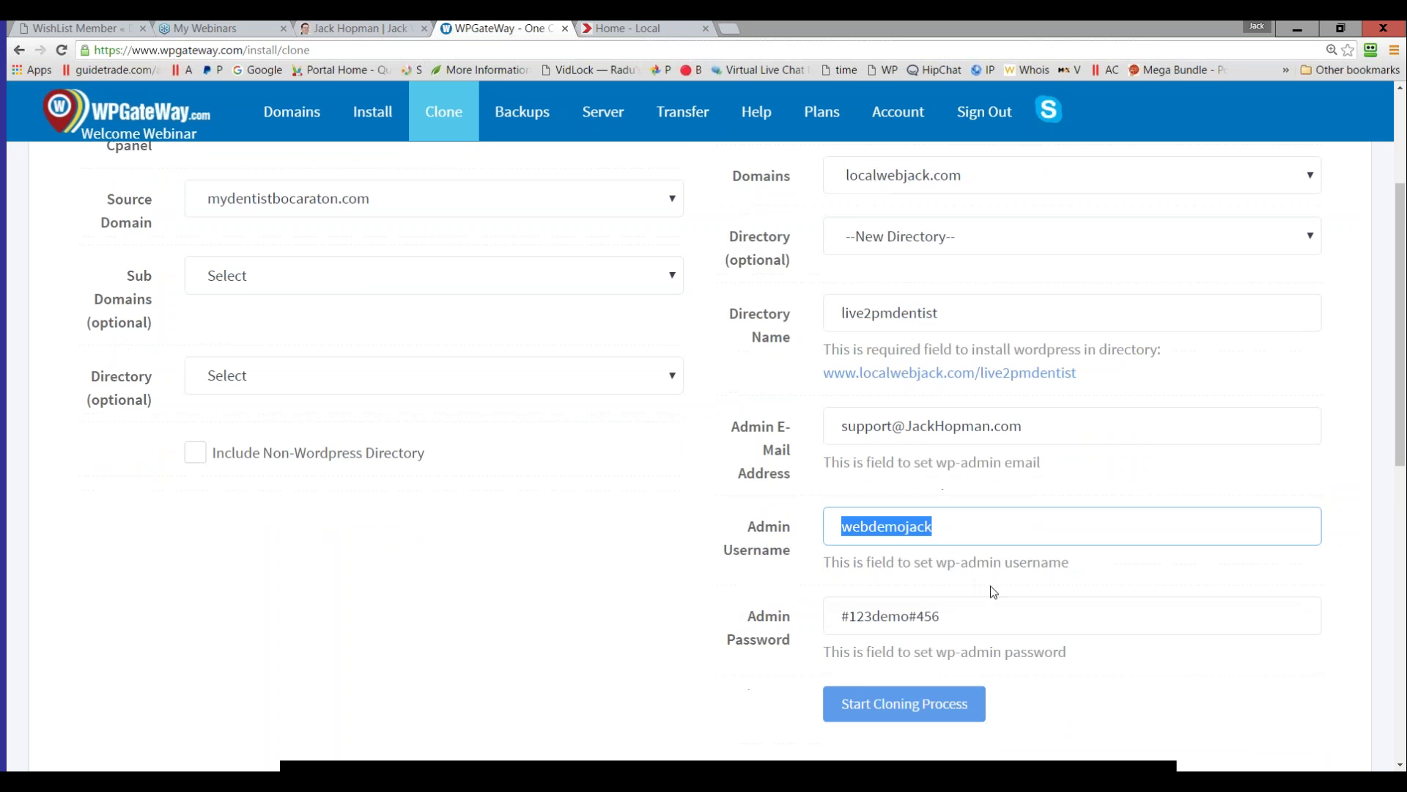
{"action": "left_click_drag", "start_coordinate": [957, 605], "coordinate": [755, 612]}
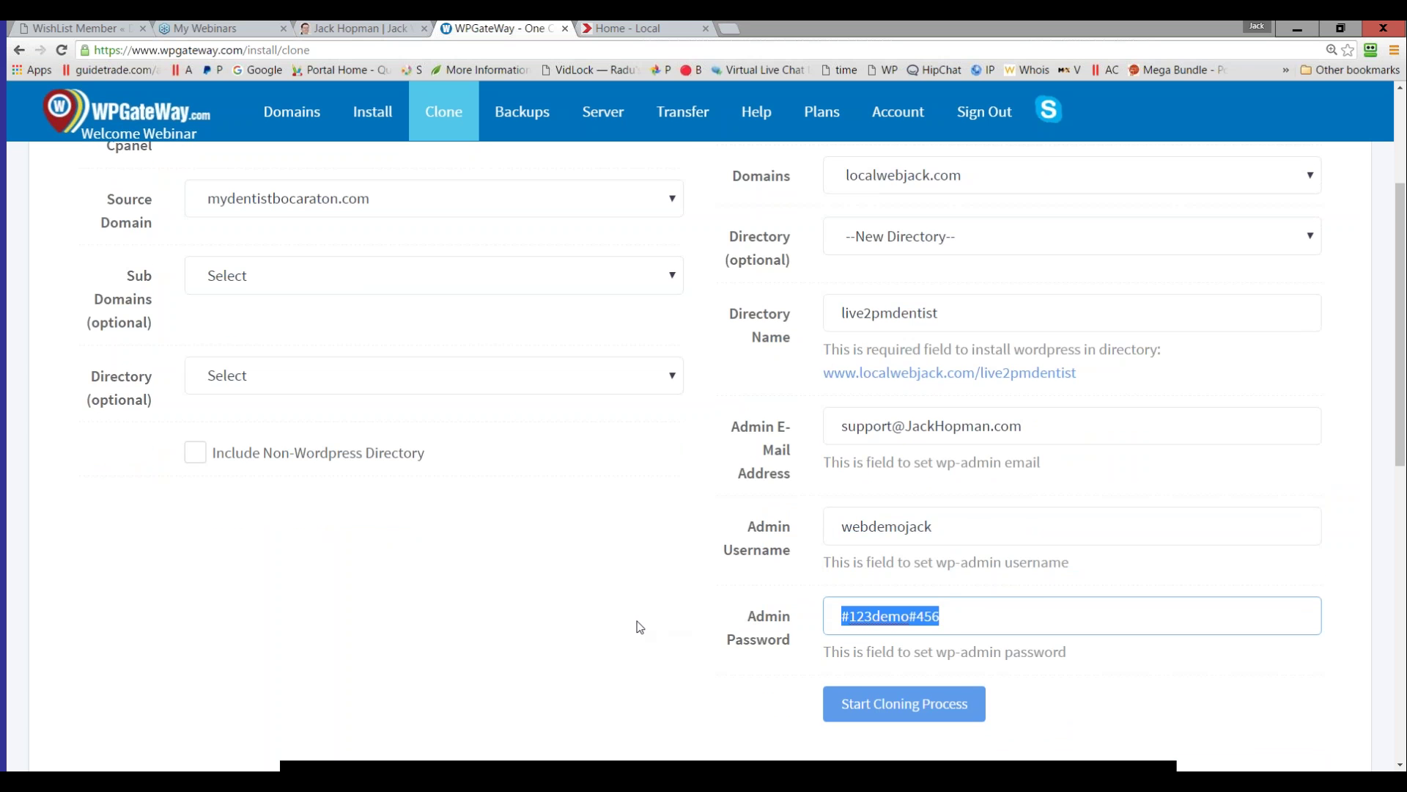
{"action": "scroll", "coordinate": [634, 623], "scroll_direction": "down", "scroll_amount": 1}
{"action": "scroll", "coordinate": [605, 598], "scroll_direction": "up", "scroll_amount": 4}
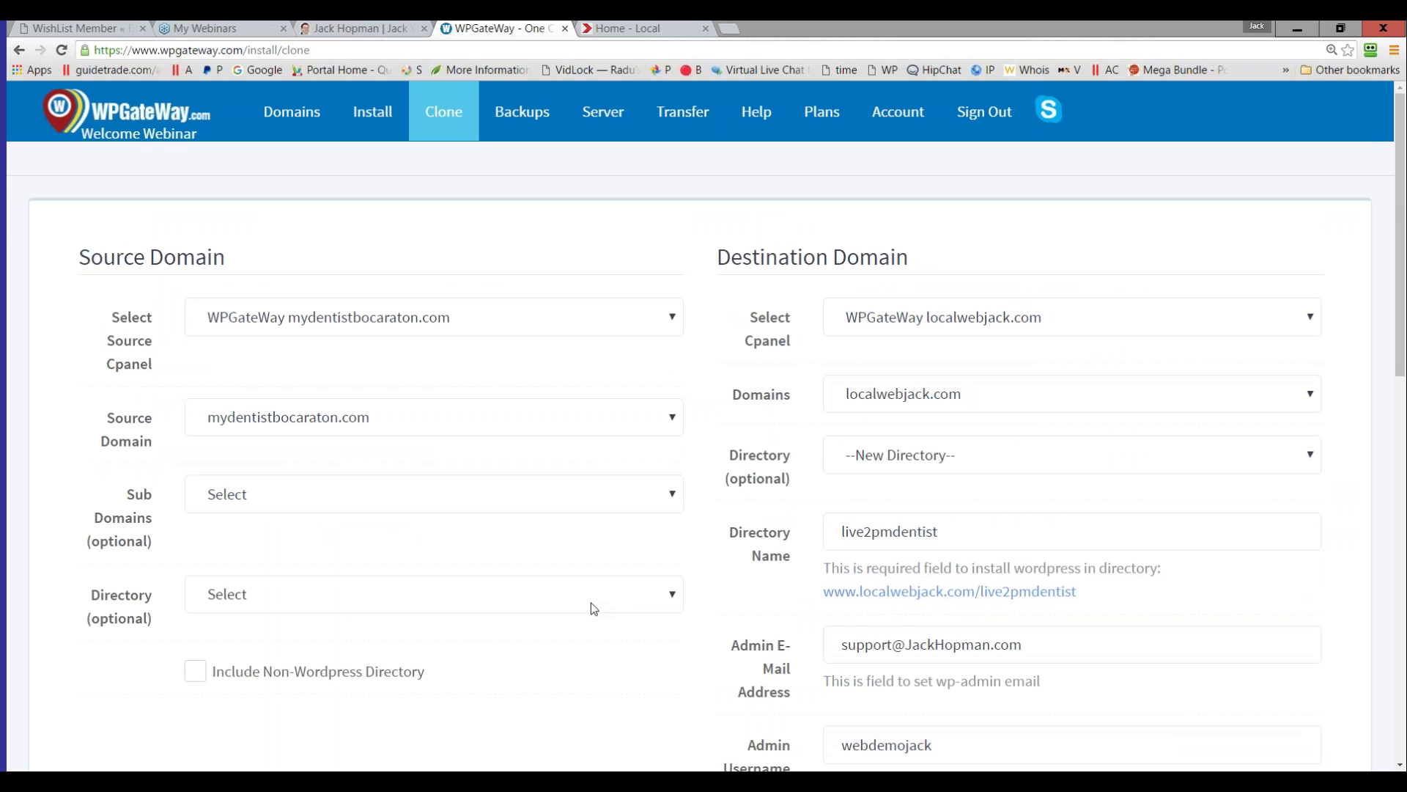
{"action": "scroll", "coordinate": [591, 603], "scroll_direction": "down", "scroll_amount": 2}
{"action": "scroll", "coordinate": [593, 607], "scroll_direction": "down", "scroll_amount": 1}
{"action": "left_click", "coordinate": [475, 634]}
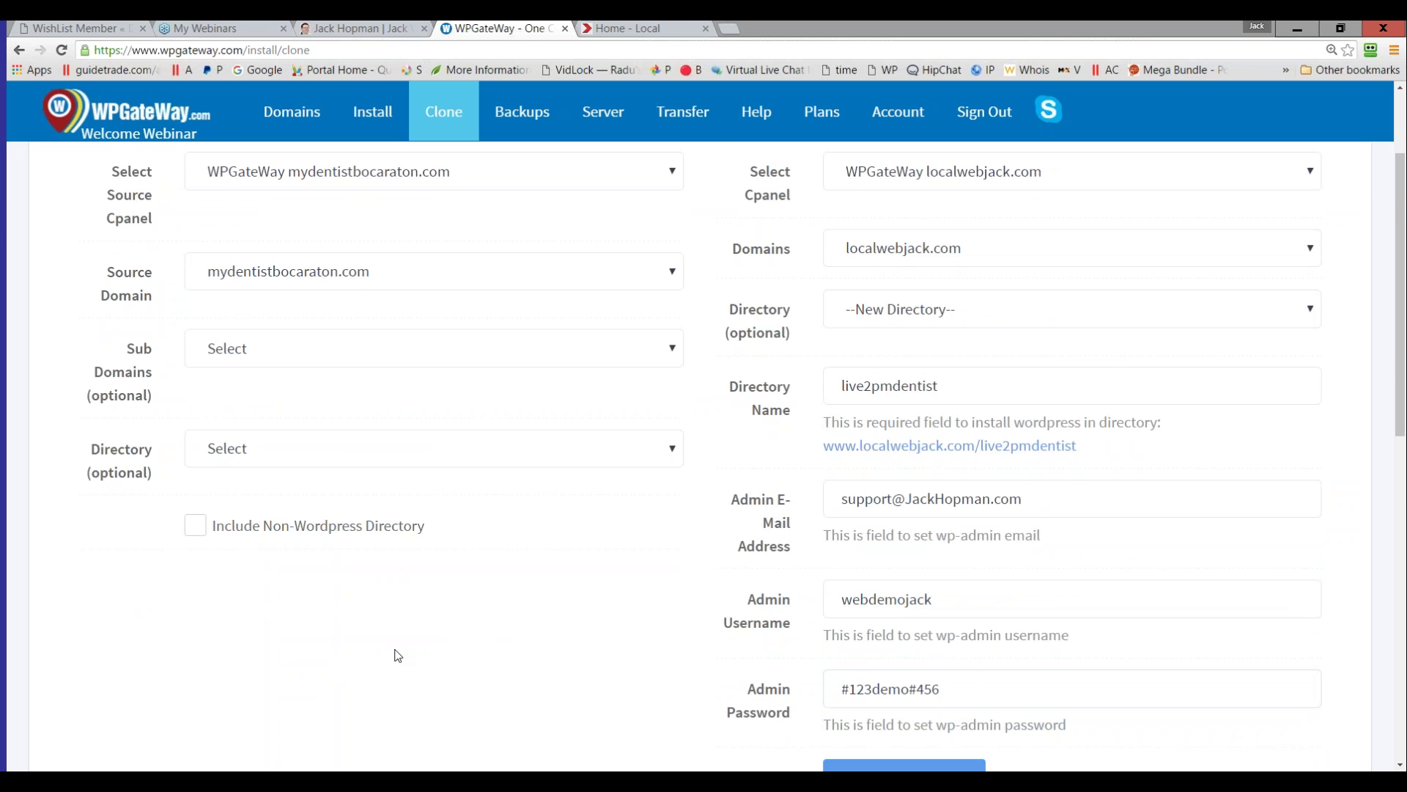
{"action": "scroll", "coordinate": [394, 655], "scroll_direction": "up", "scroll_amount": 2}
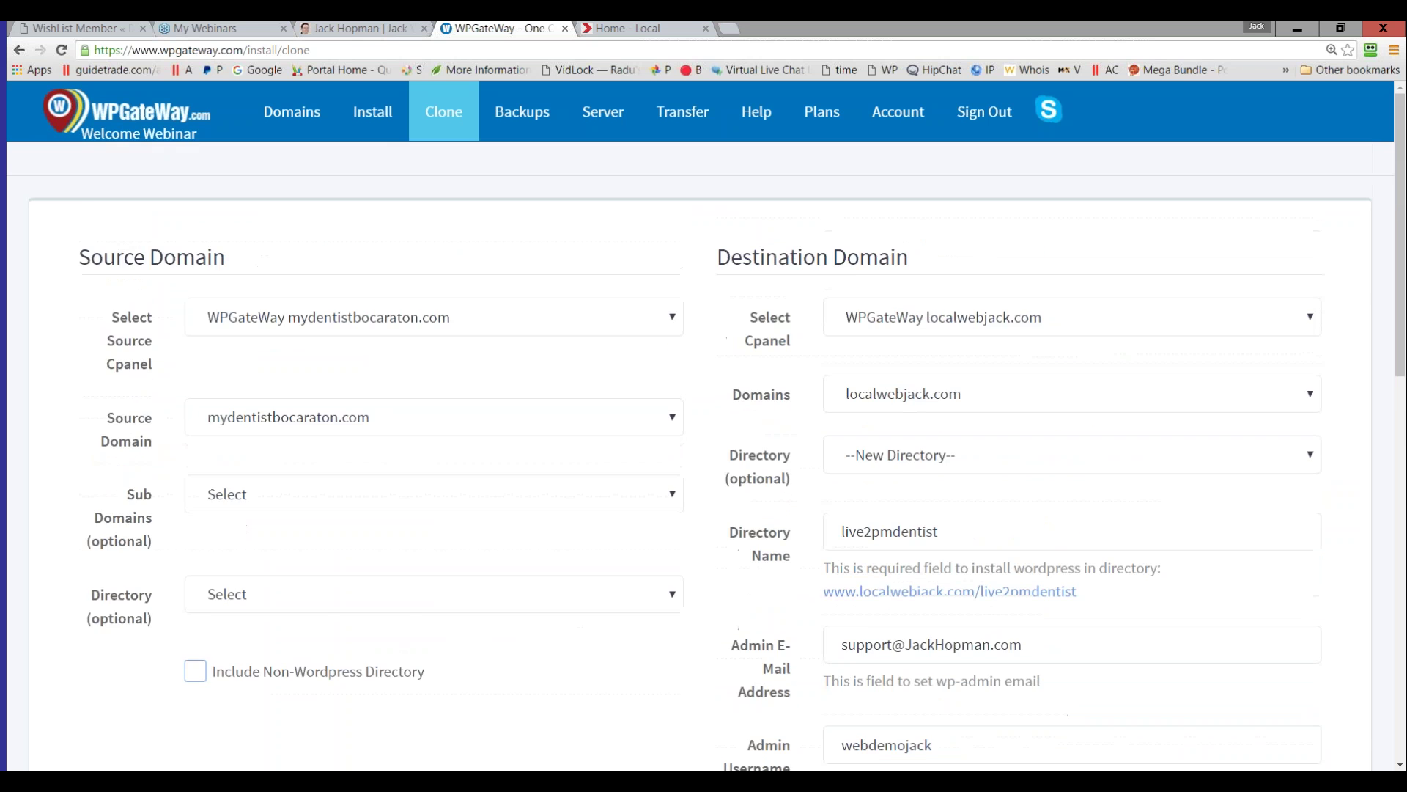
{"action": "scroll", "coordinate": [394, 655], "scroll_direction": "down", "scroll_amount": 1}
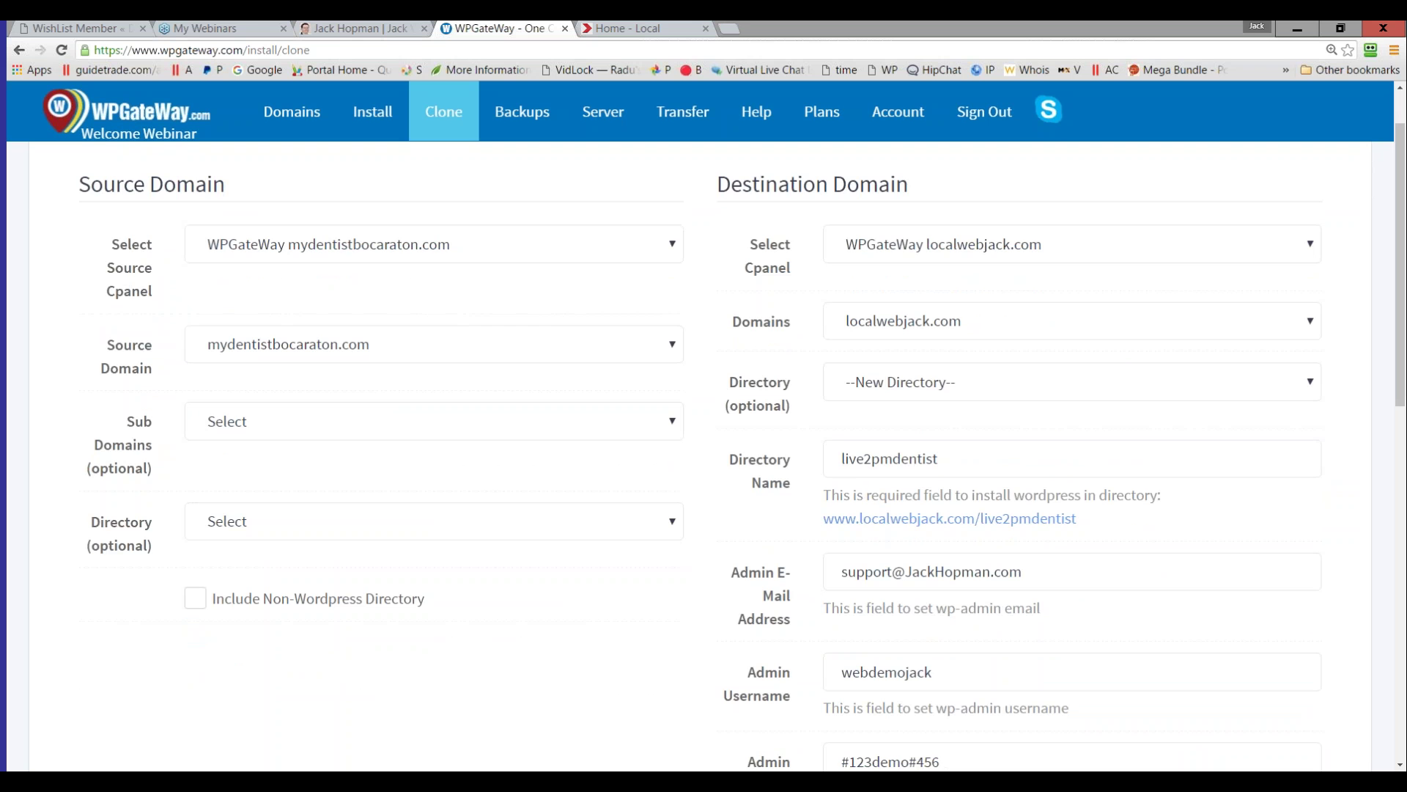
{"action": "scroll", "coordinate": [703, 455], "scroll_direction": "up", "scroll_amount": 1}
{"action": "scroll", "coordinate": [703, 454], "scroll_direction": "down", "scroll_amount": 1}
{"action": "scroll", "coordinate": [704, 454], "scroll_direction": "up", "scroll_amount": 1}
{"action": "scroll", "coordinate": [704, 455], "scroll_direction": "down", "scroll_amount": 1}
{"action": "scroll", "coordinate": [703, 454], "scroll_direction": "down", "scroll_amount": 1}
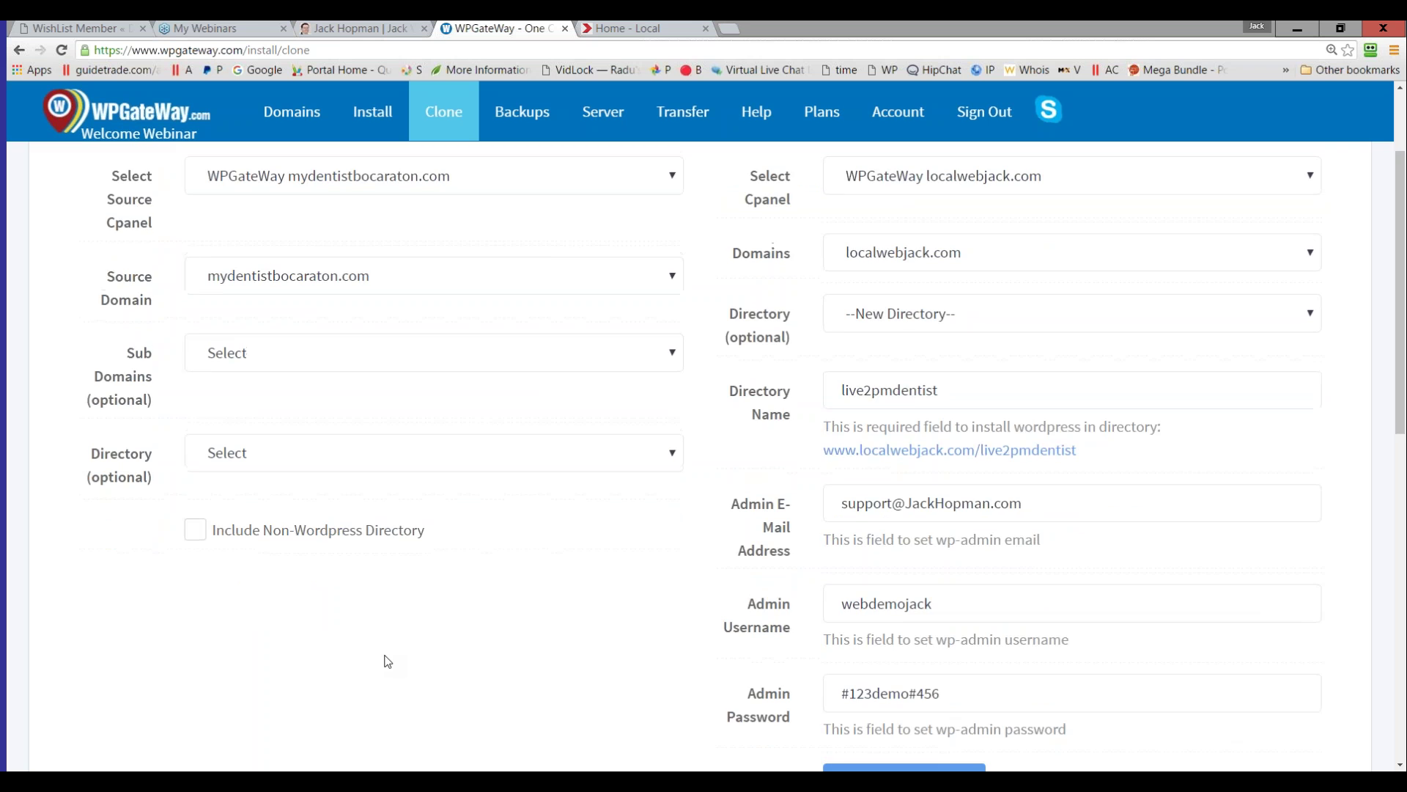
{"action": "scroll", "coordinate": [385, 660], "scroll_direction": "up", "scroll_amount": 2}
{"action": "scroll", "coordinate": [385, 660], "scroll_direction": "down", "scroll_amount": 3}
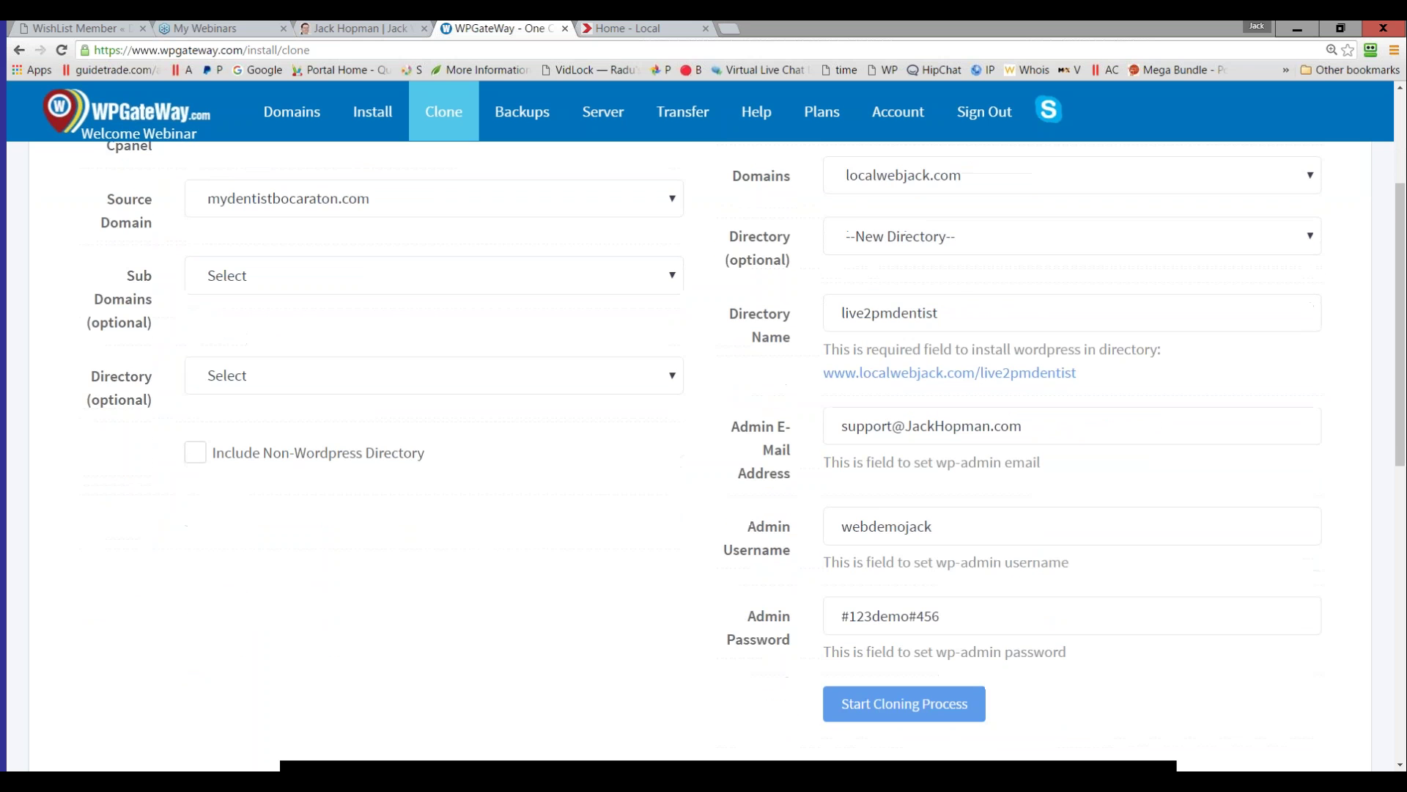
Start cloning the dentist site into the live2pmdentist directory and open the cloned site from the results
{"action": "scroll", "coordinate": [704, 440], "scroll_direction": "down", "scroll_amount": 1}
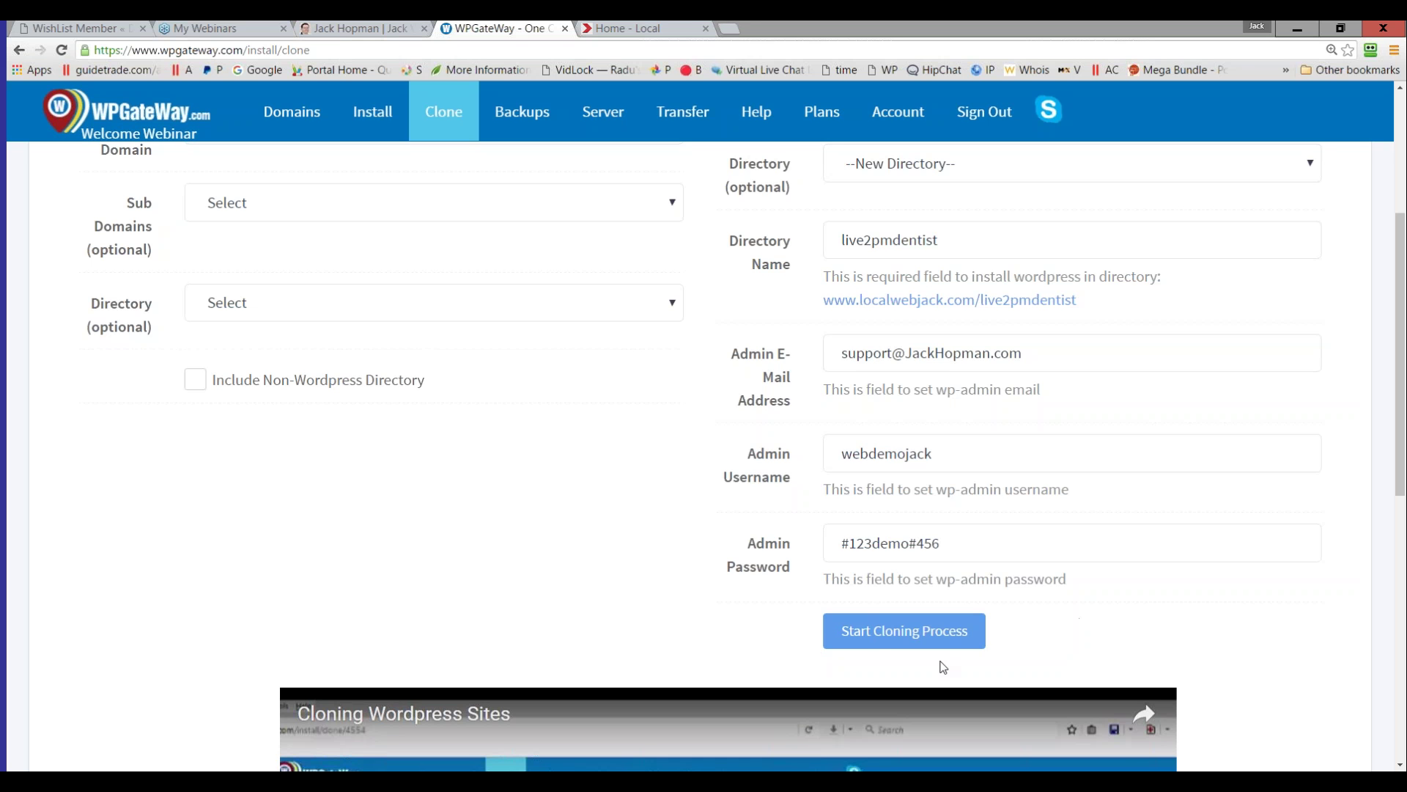
{"action": "left_click", "coordinate": [872, 637]}
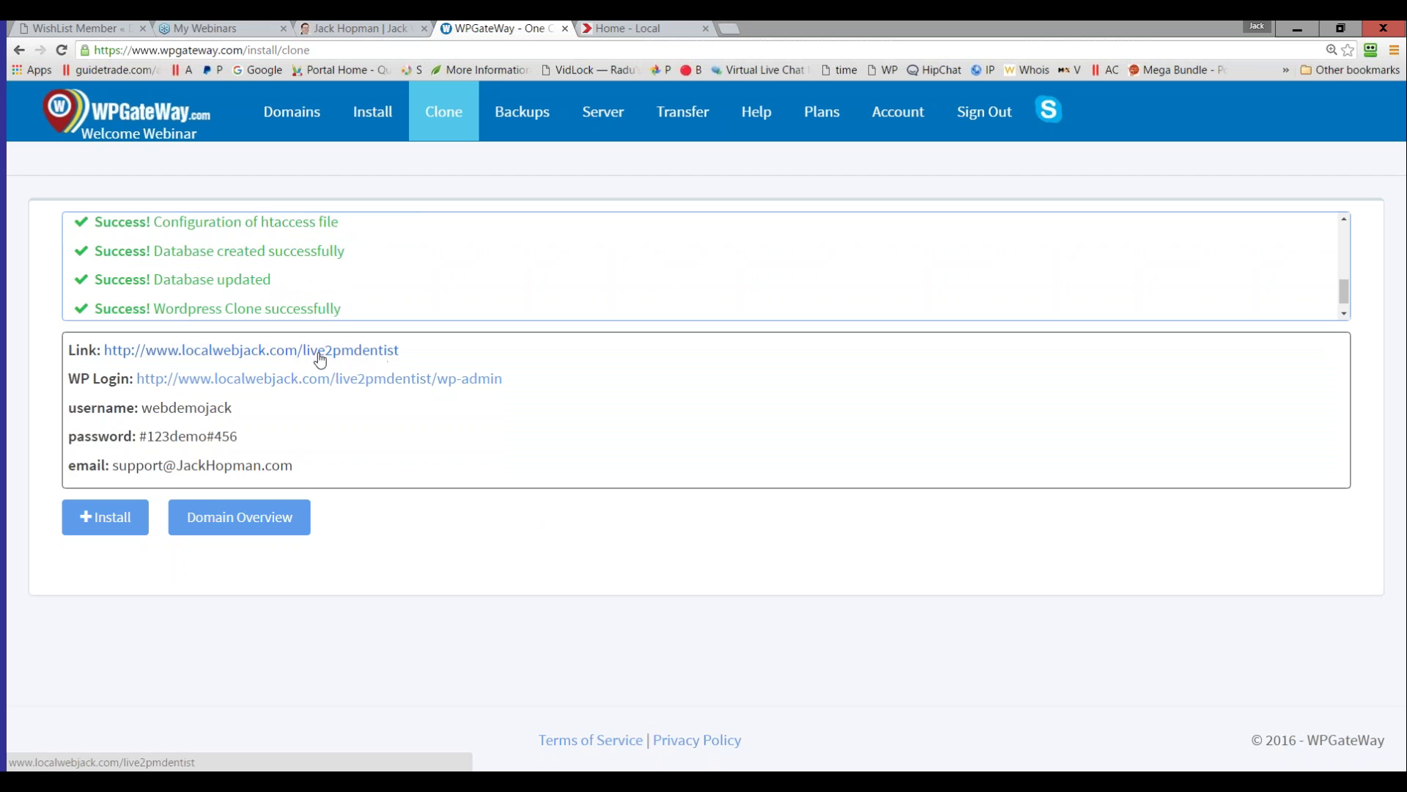
{"action": "left_click", "coordinate": [374, 350]}
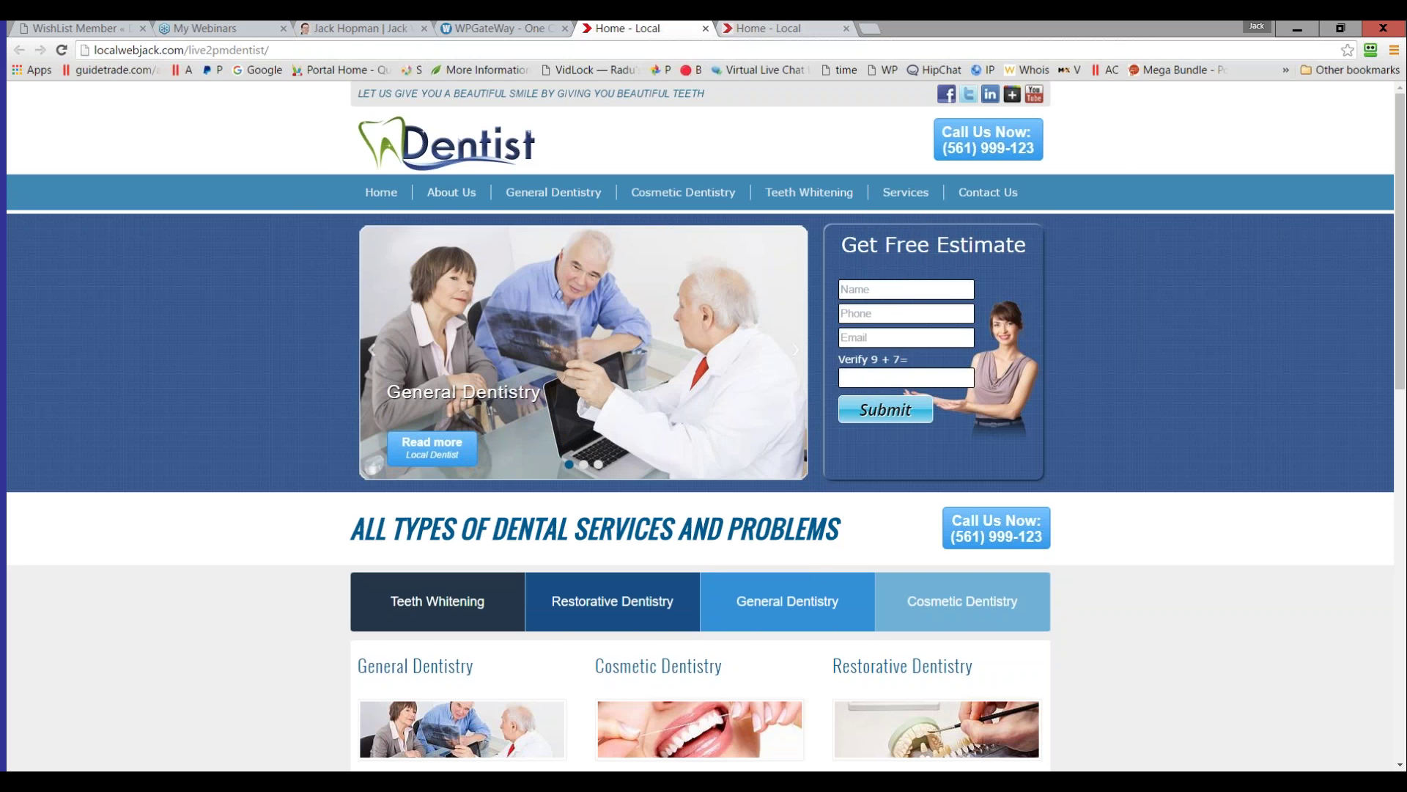
Compare the cloned localwebjack.com/live2pmdentist home page with the original mydentistbocaraton.com, checking both addresses and the clone's full page content
{"action": "left_click", "coordinate": [761, 31]}
{"action": "left_click", "coordinate": [681, 34]}
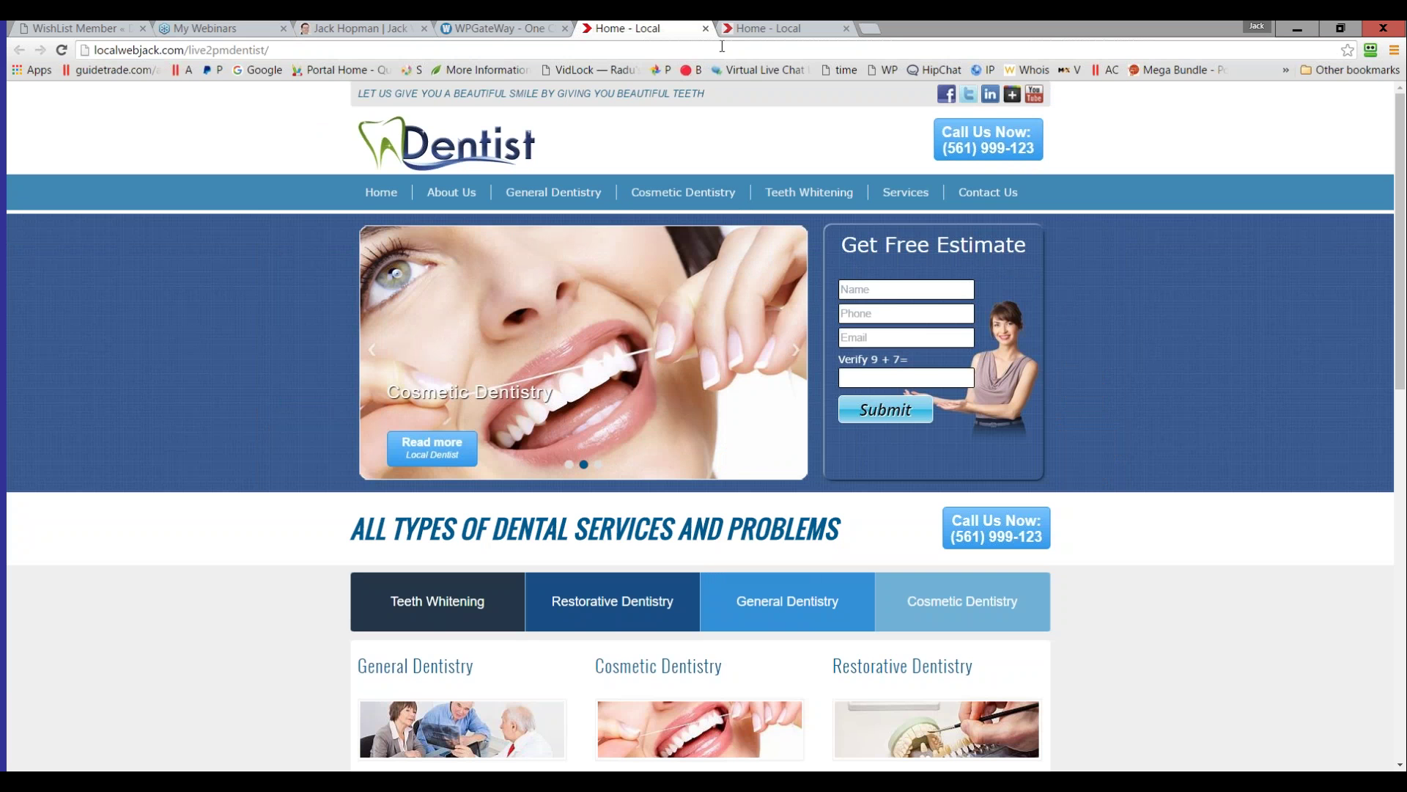
{"action": "left_click_drag", "start_coordinate": [304, 49], "coordinate": [94, 49]}
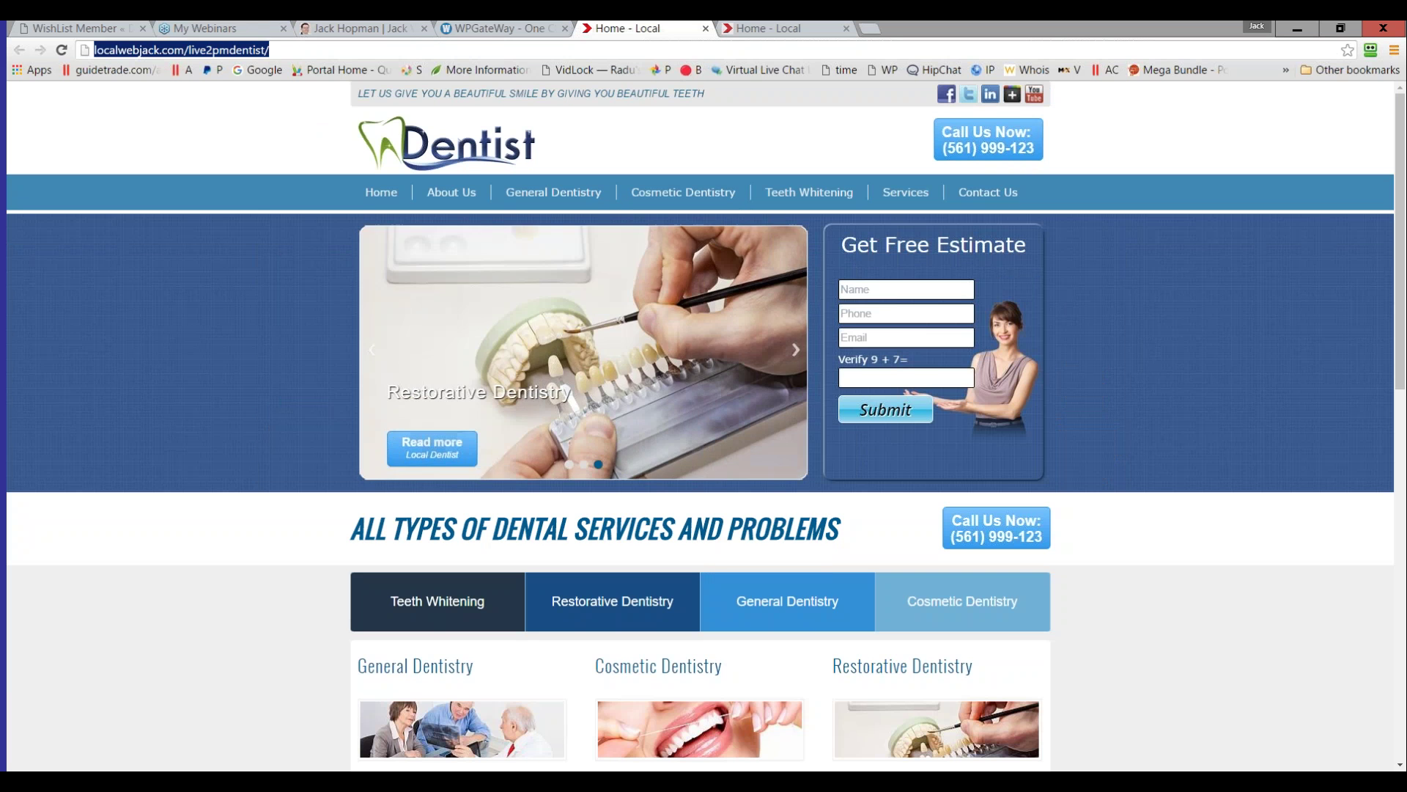
{"action": "left_click", "coordinate": [751, 28]}
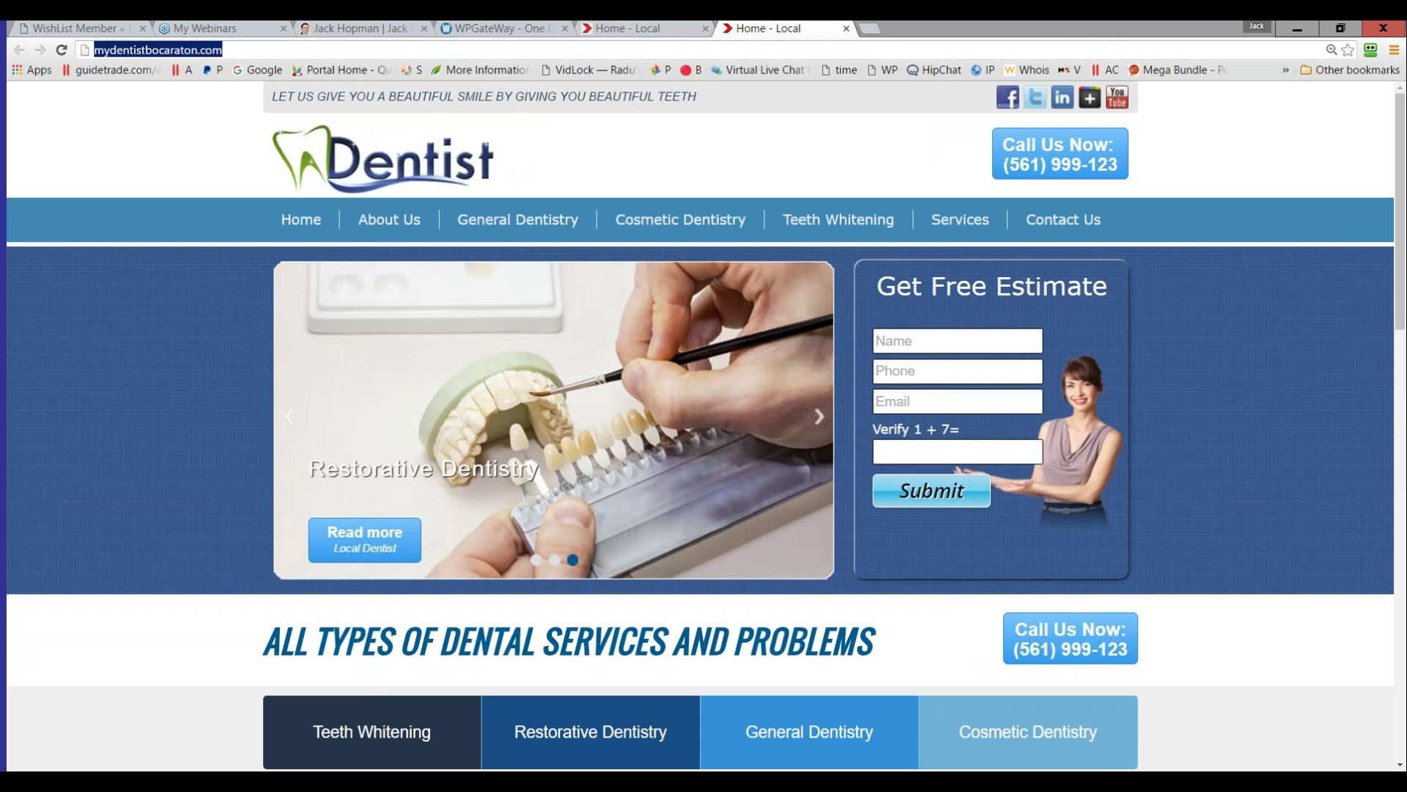
{"action": "left_click", "coordinate": [642, 30]}
{"action": "scroll", "coordinate": [612, 150], "scroll_direction": "down", "scroll_amount": 1}
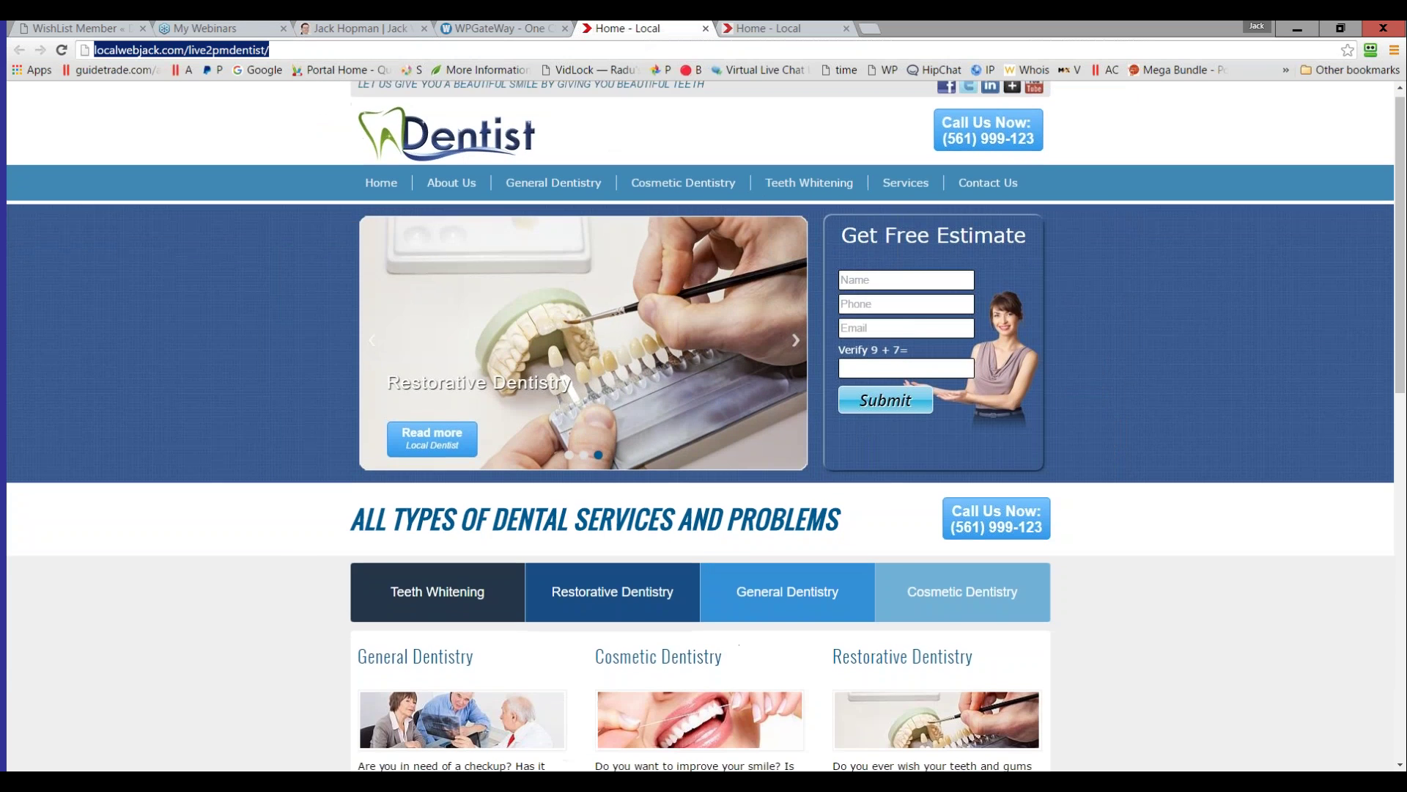
{"action": "scroll", "coordinate": [606, 551], "scroll_direction": "down", "scroll_amount": 10}
{"action": "scroll", "coordinate": [606, 552], "scroll_direction": "up", "scroll_amount": 10}
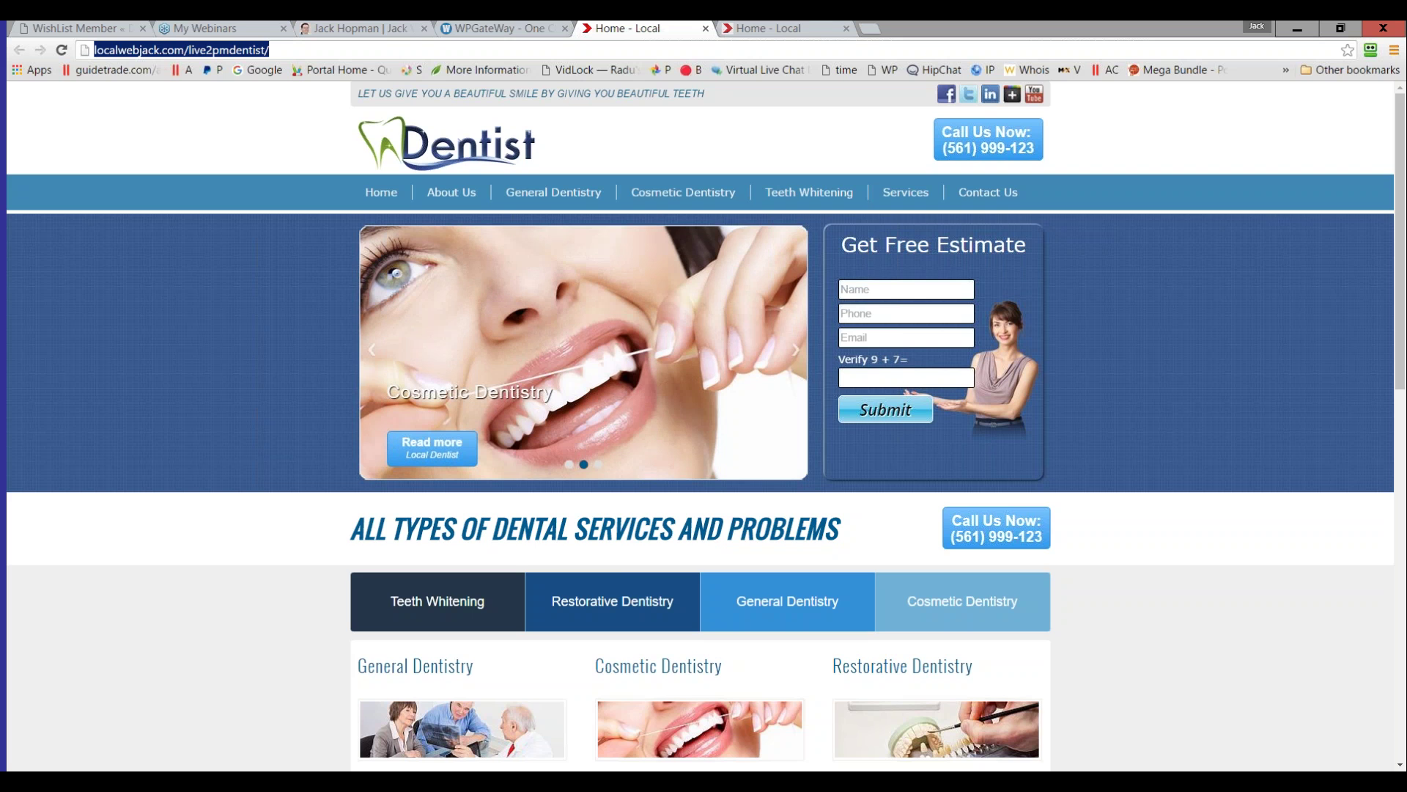
Load wpgatewaycloner.com in a new browser tab
{"action": "left_click", "coordinate": [496, 29]}
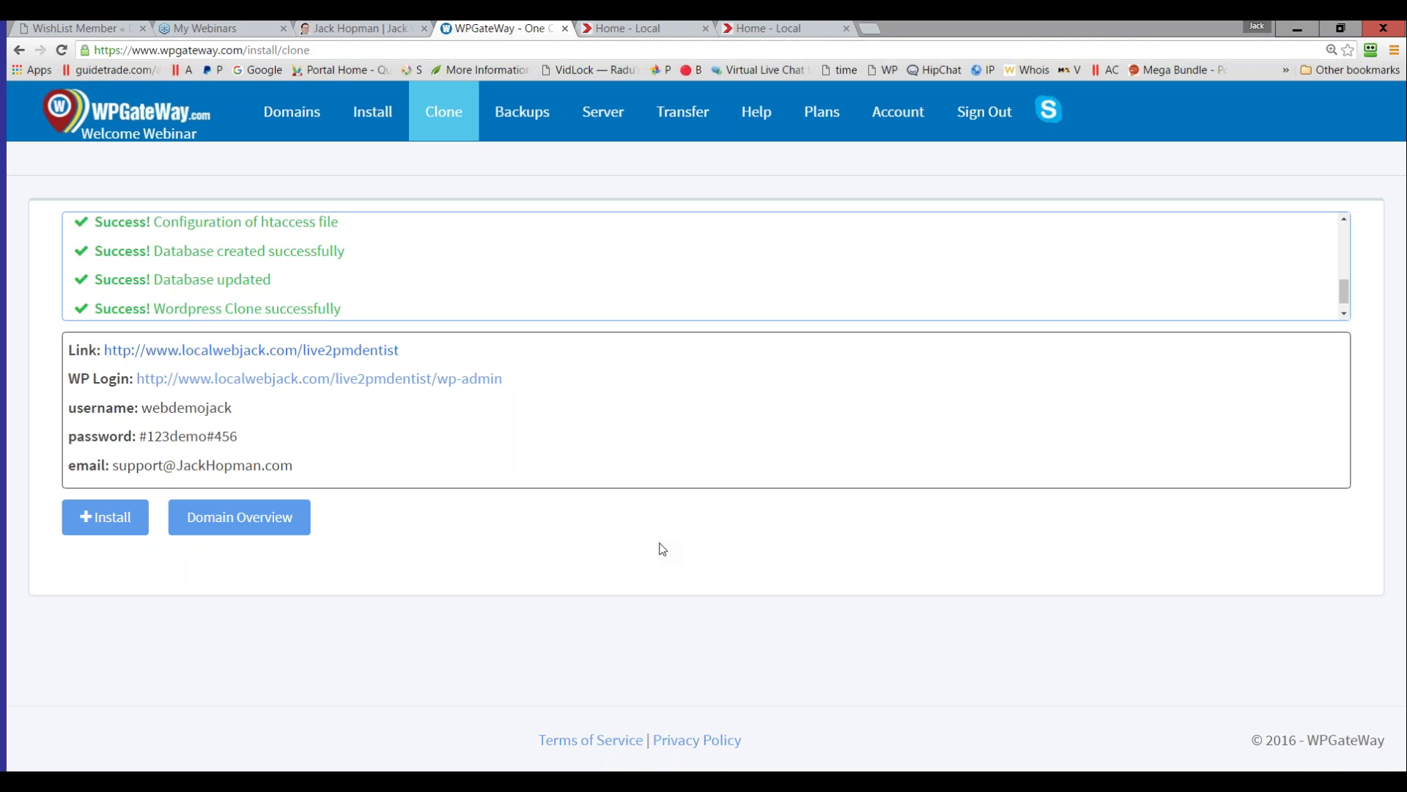
{"action": "left_click", "coordinate": [359, 29]}
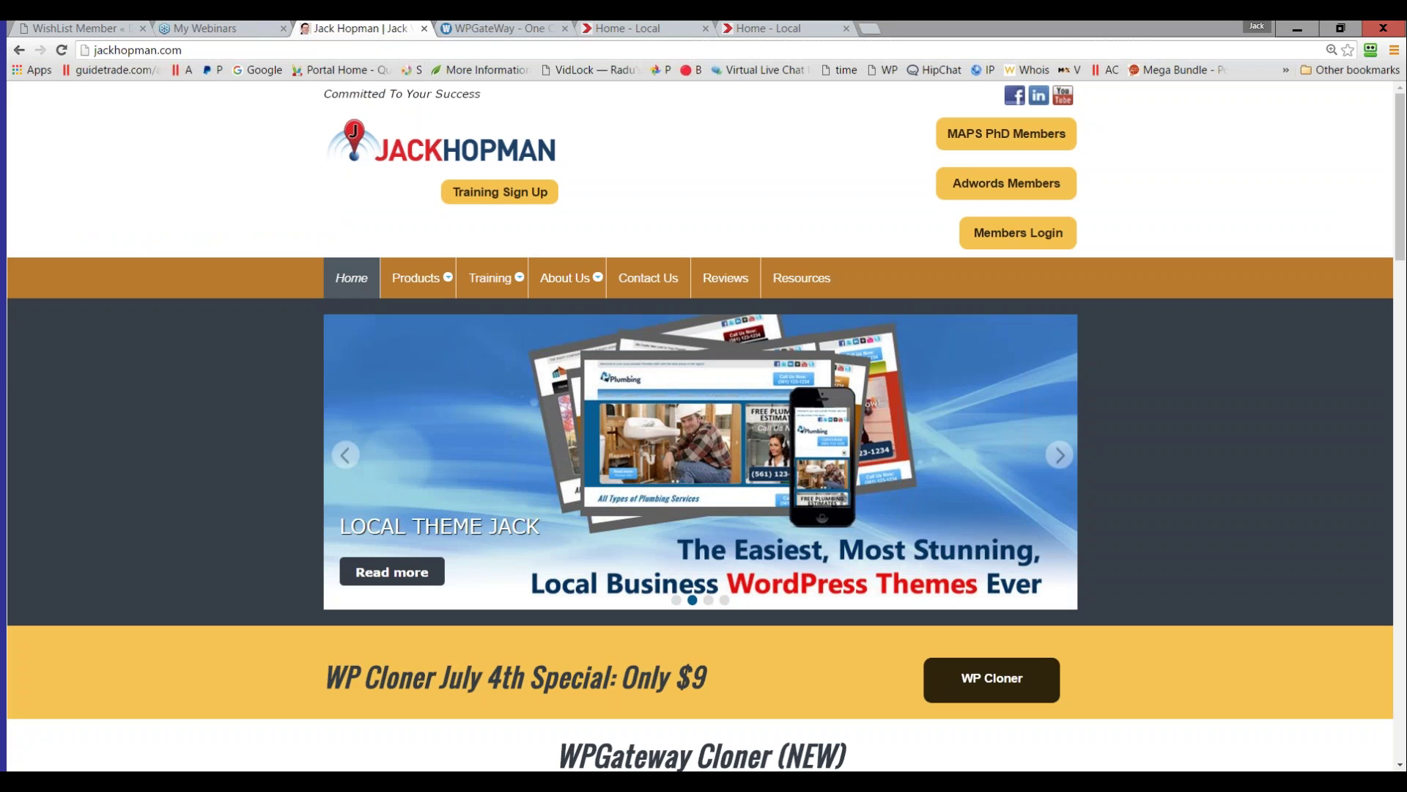
{"action": "key", "text": "alt+Tab"}
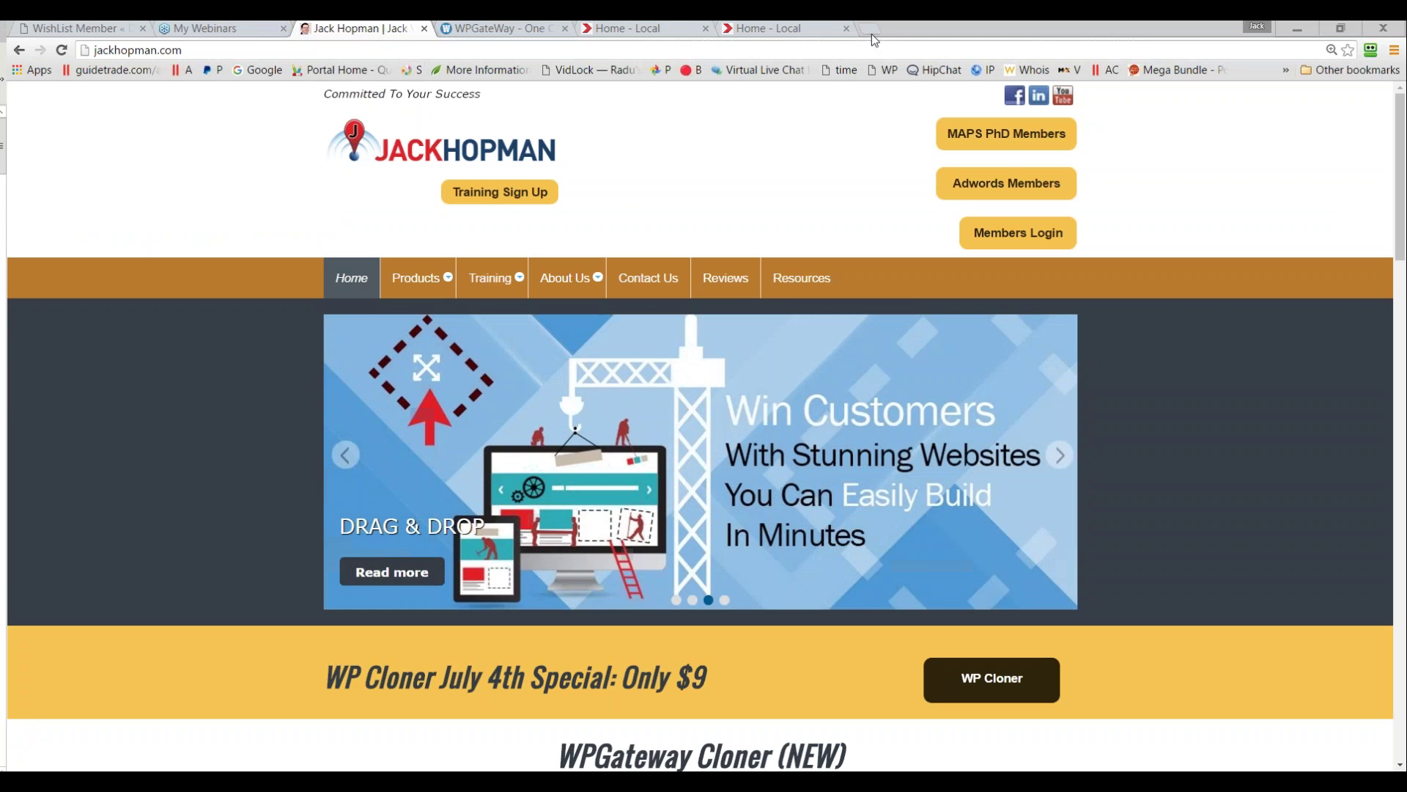
{"action": "left_click", "coordinate": [869, 30]}
{"action": "type", "text": "wpgatewaycloner.com/"}
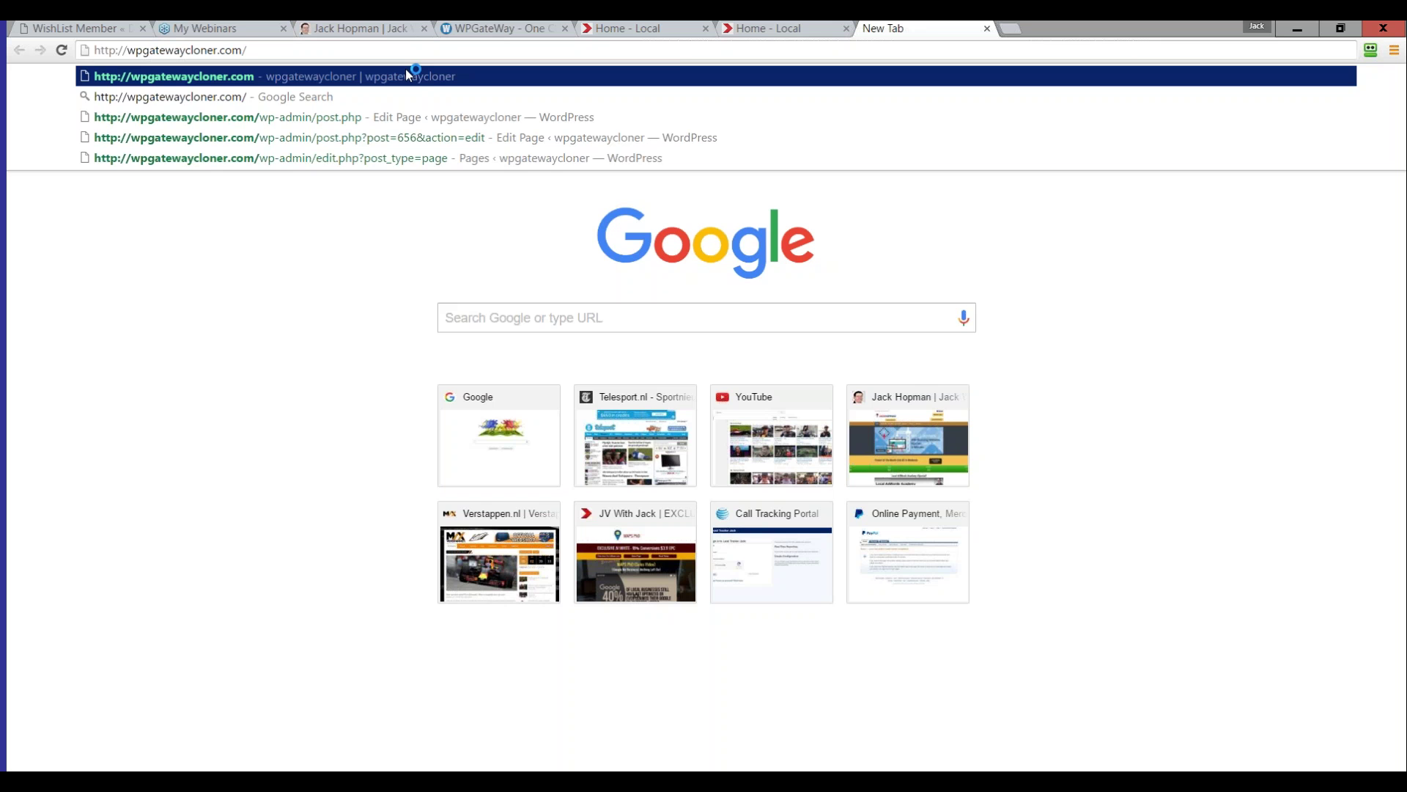
{"action": "key", "text": "Return"}
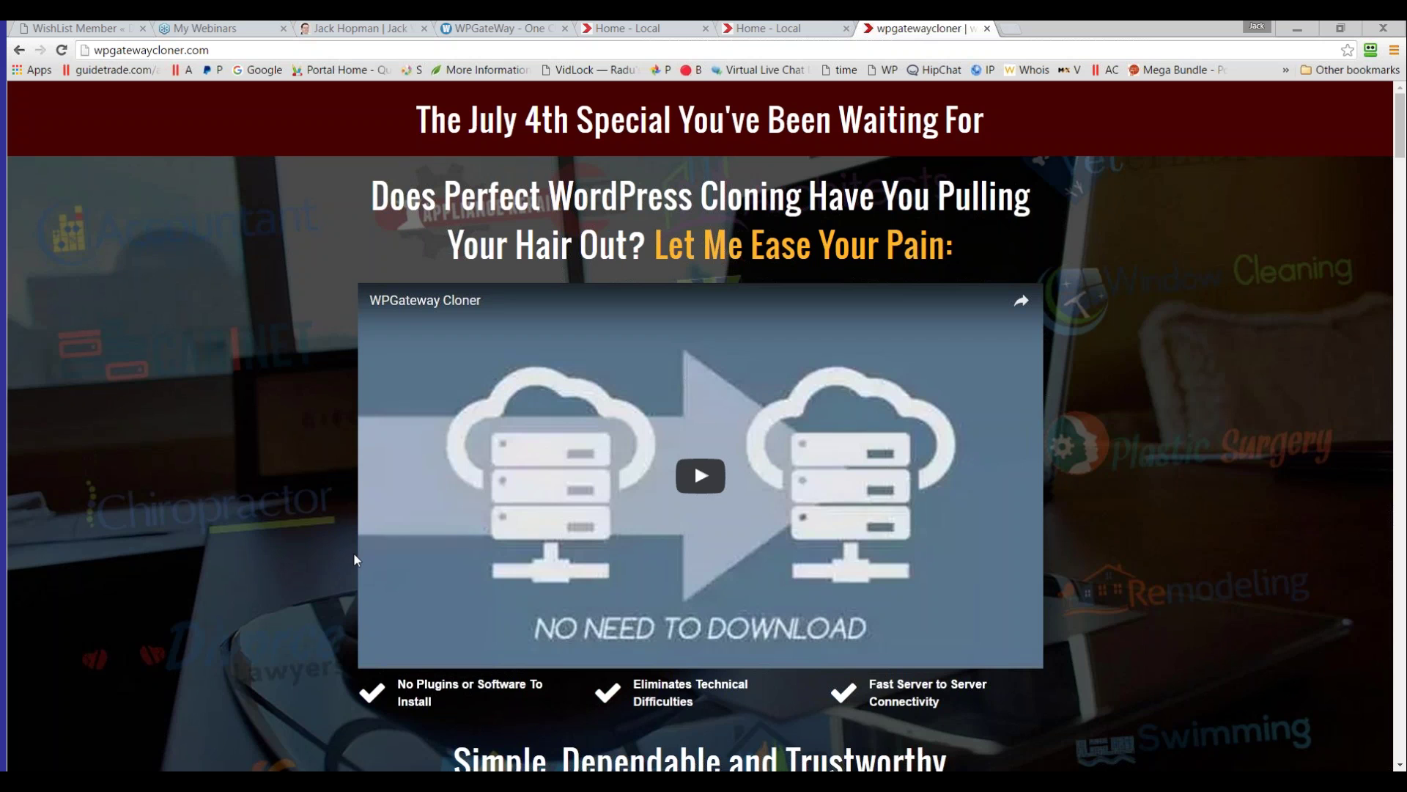
Examine the WPGateway Cloner sales page from its headline to the server compatibility section, highlighting "July 4th" and "Works With Any Server"
{"action": "scroll", "coordinate": [354, 560], "scroll_direction": "down", "scroll_amount": 2}
{"action": "scroll", "coordinate": [355, 560], "scroll_direction": "down", "scroll_amount": 1}
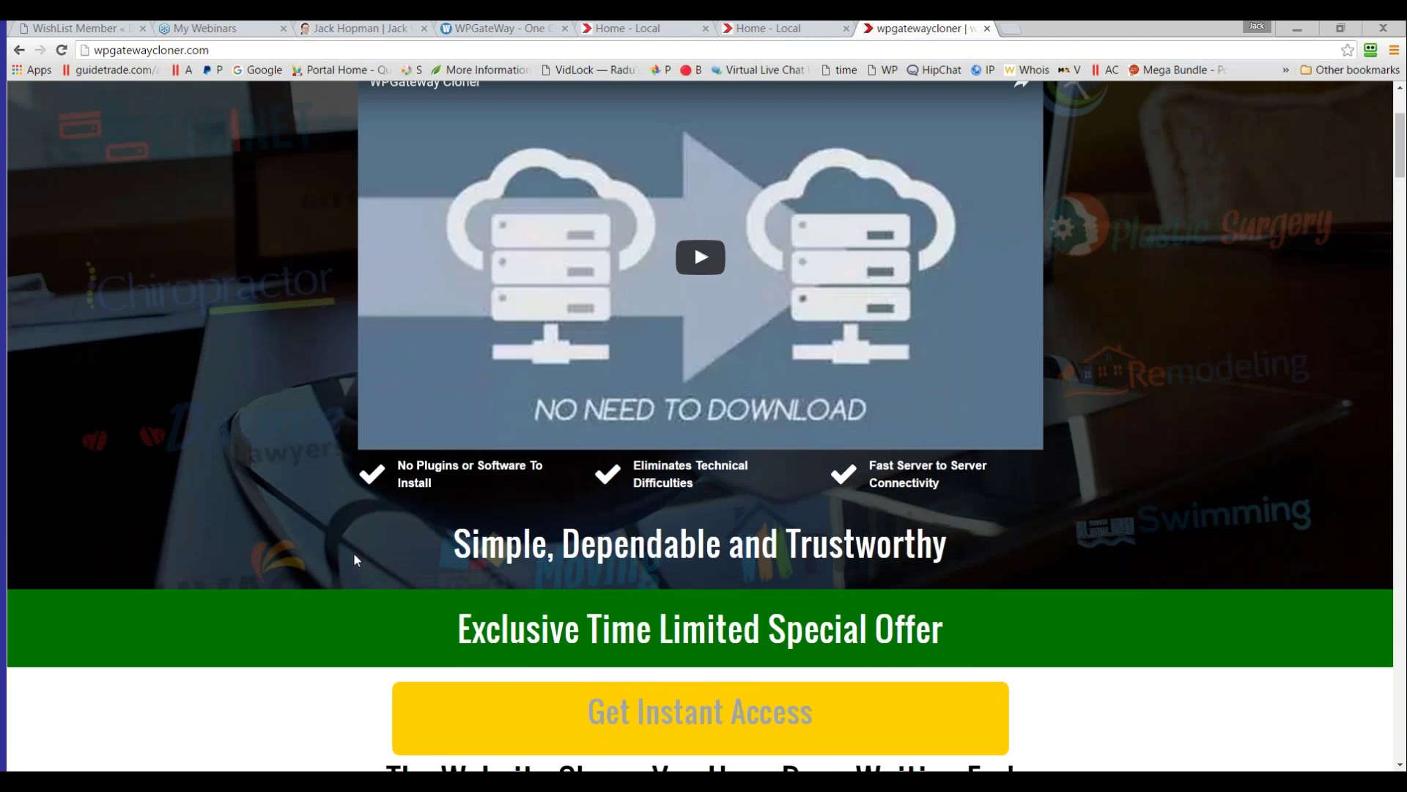
{"action": "scroll", "coordinate": [355, 559], "scroll_direction": "down", "scroll_amount": 3}
{"action": "scroll", "coordinate": [355, 559], "scroll_direction": "up", "scroll_amount": 5}
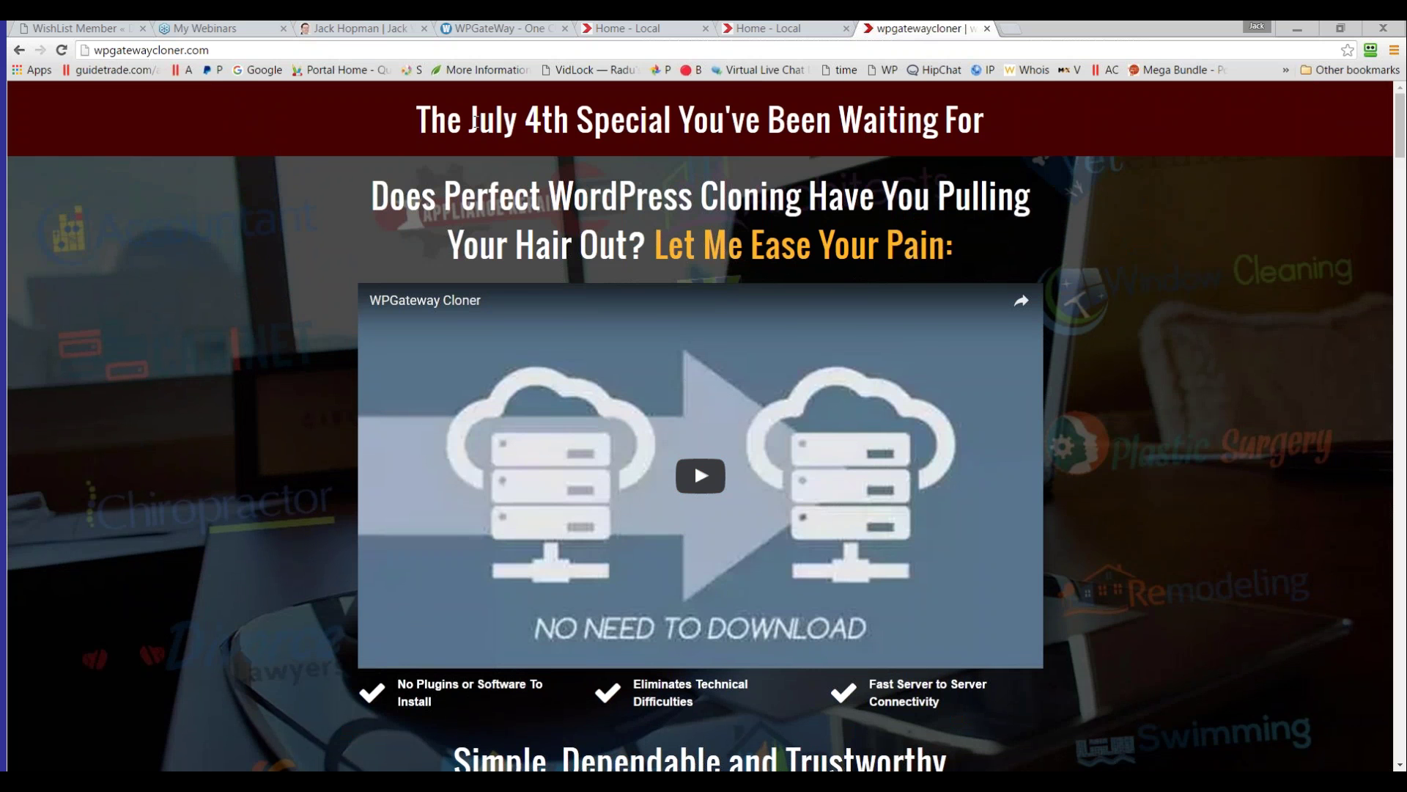
{"action": "left_click_drag", "start_coordinate": [469, 121], "coordinate": [565, 109]}
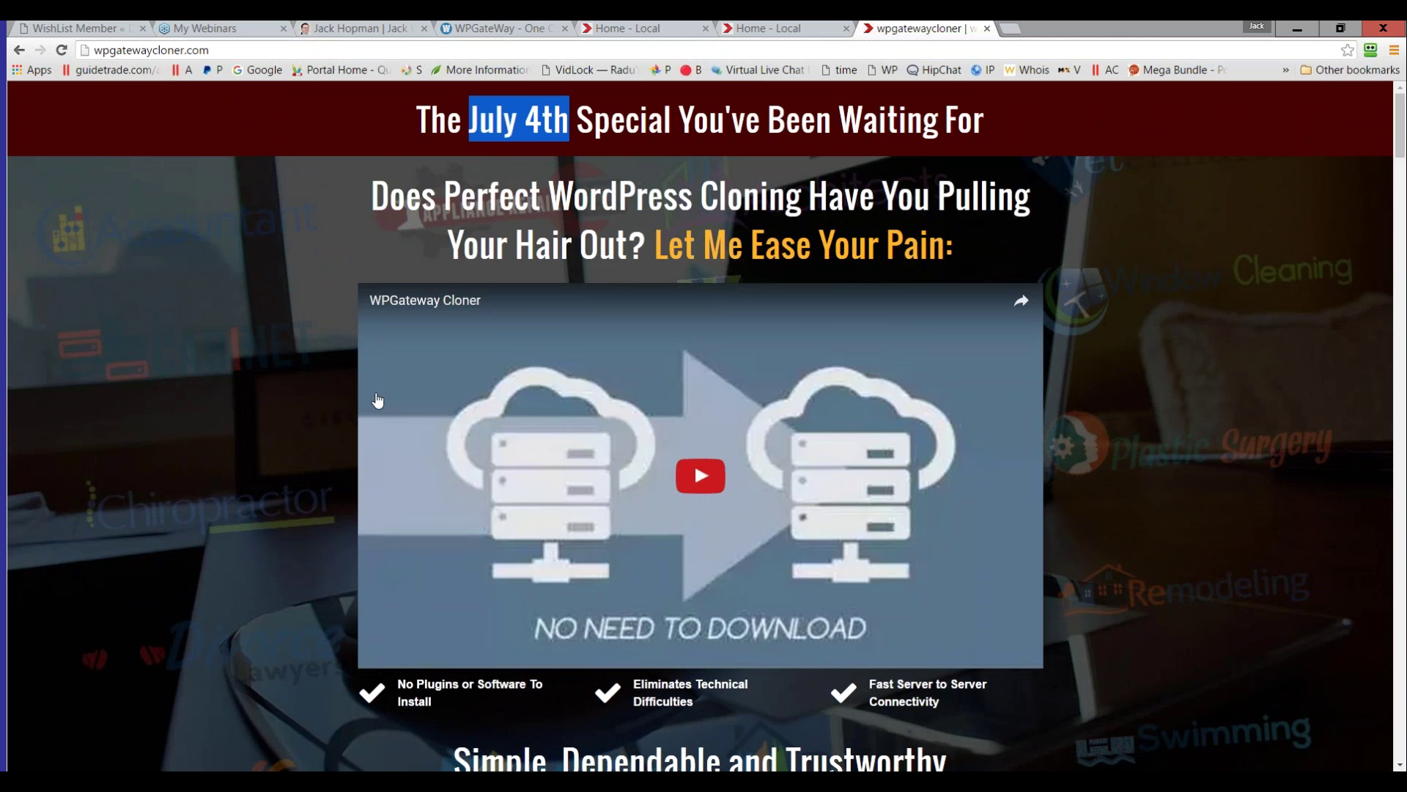
{"action": "scroll", "coordinate": [378, 399], "scroll_direction": "down", "scroll_amount": 9}
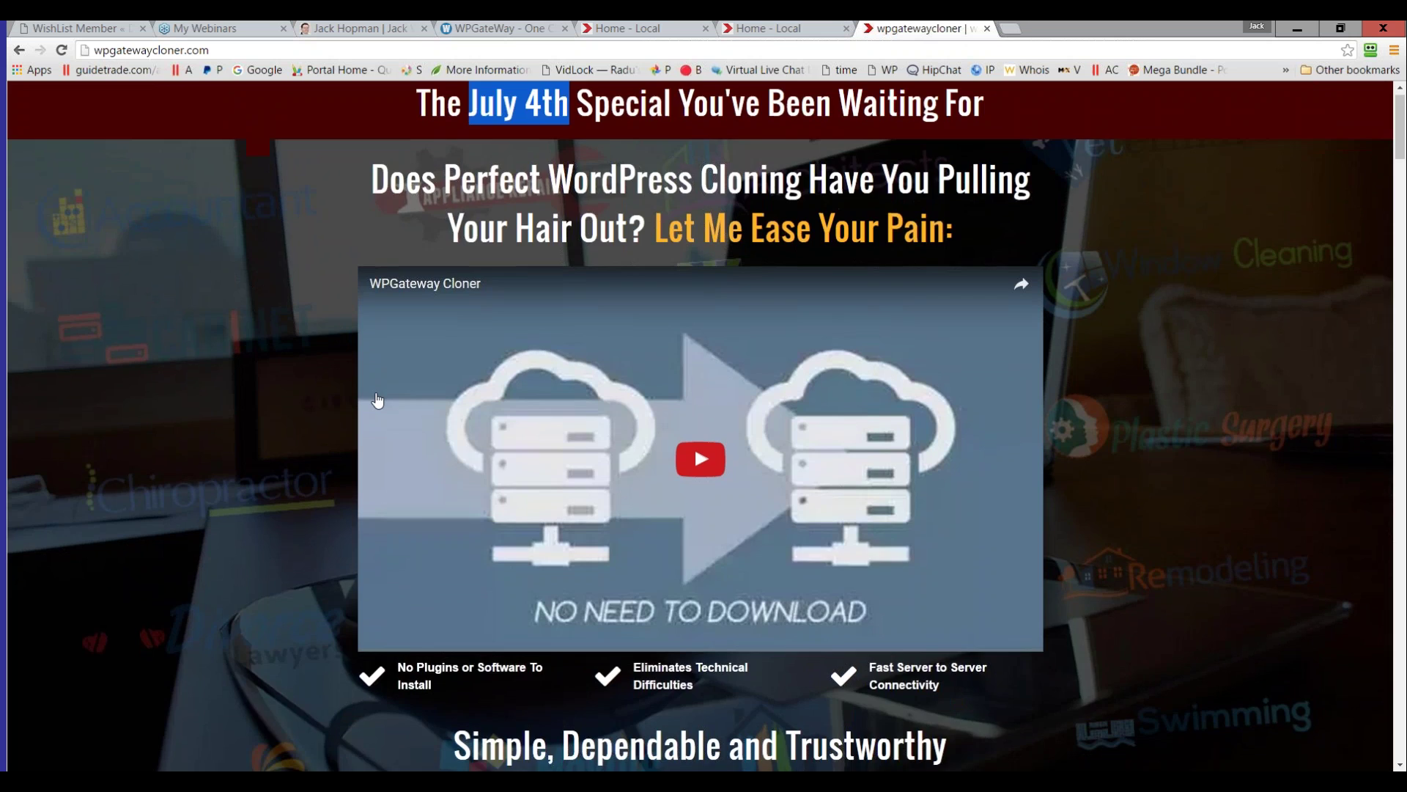
{"action": "scroll", "coordinate": [376, 397], "scroll_direction": "down", "scroll_amount": 15}
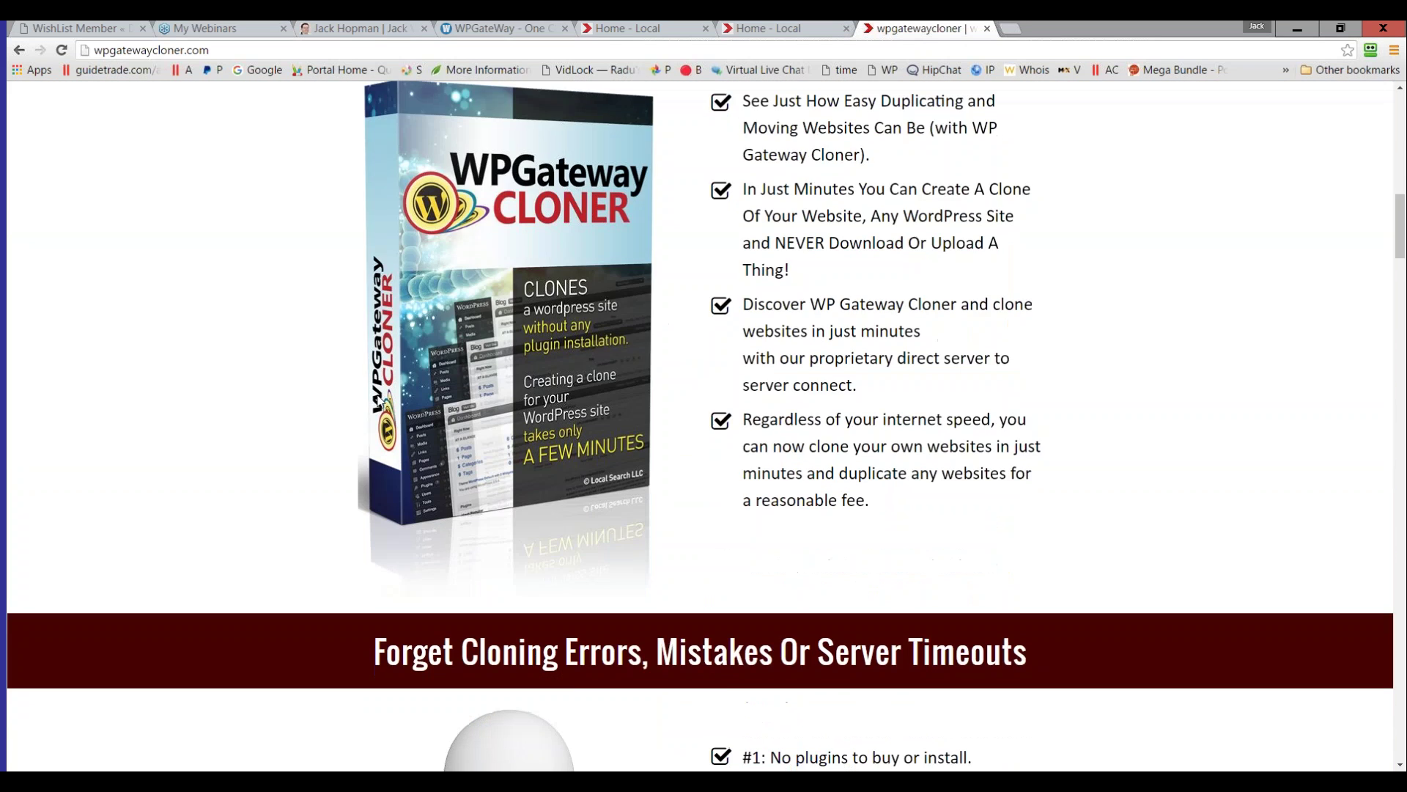
{"action": "scroll", "coordinate": [377, 397], "scroll_direction": "down", "scroll_amount": 9}
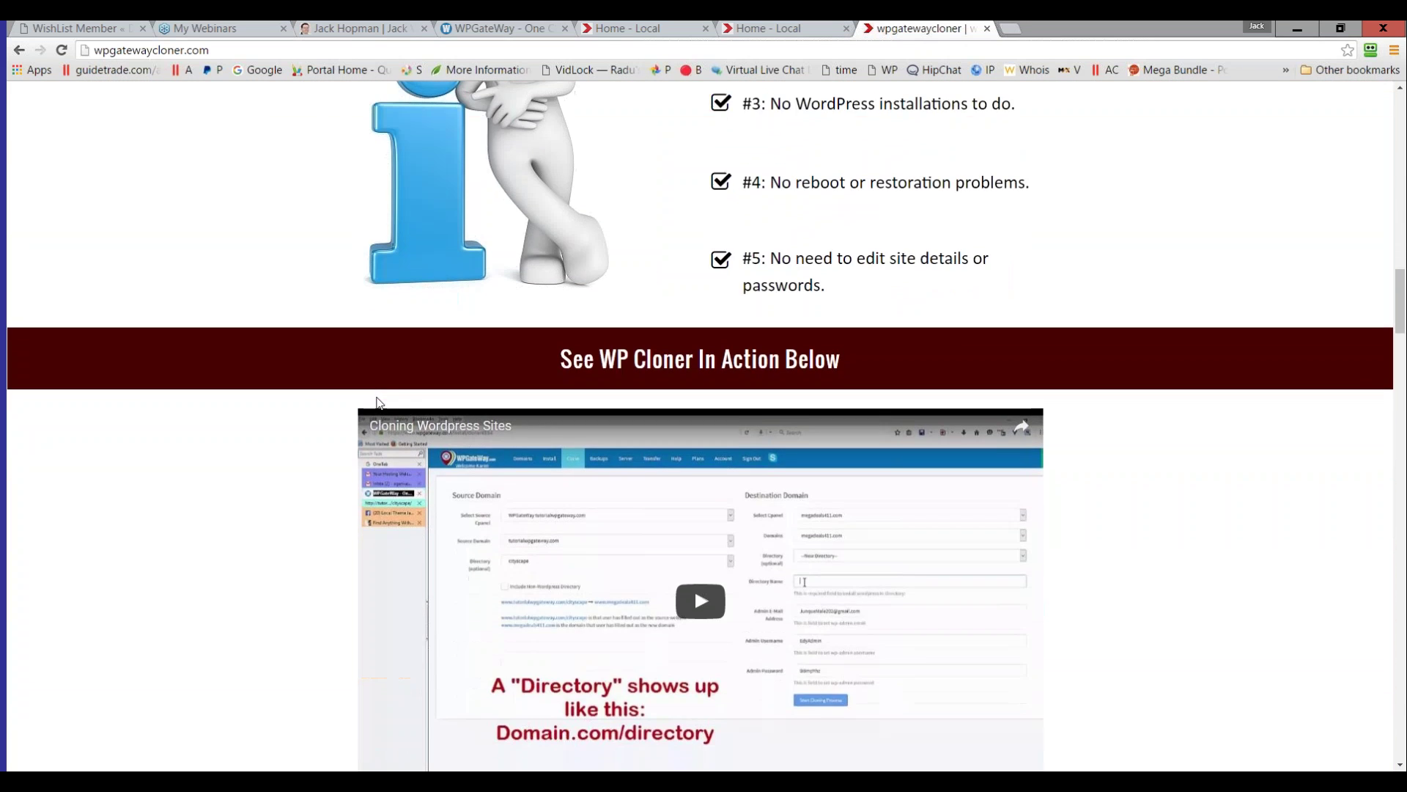
{"action": "scroll", "coordinate": [376, 399], "scroll_direction": "down", "scroll_amount": 18}
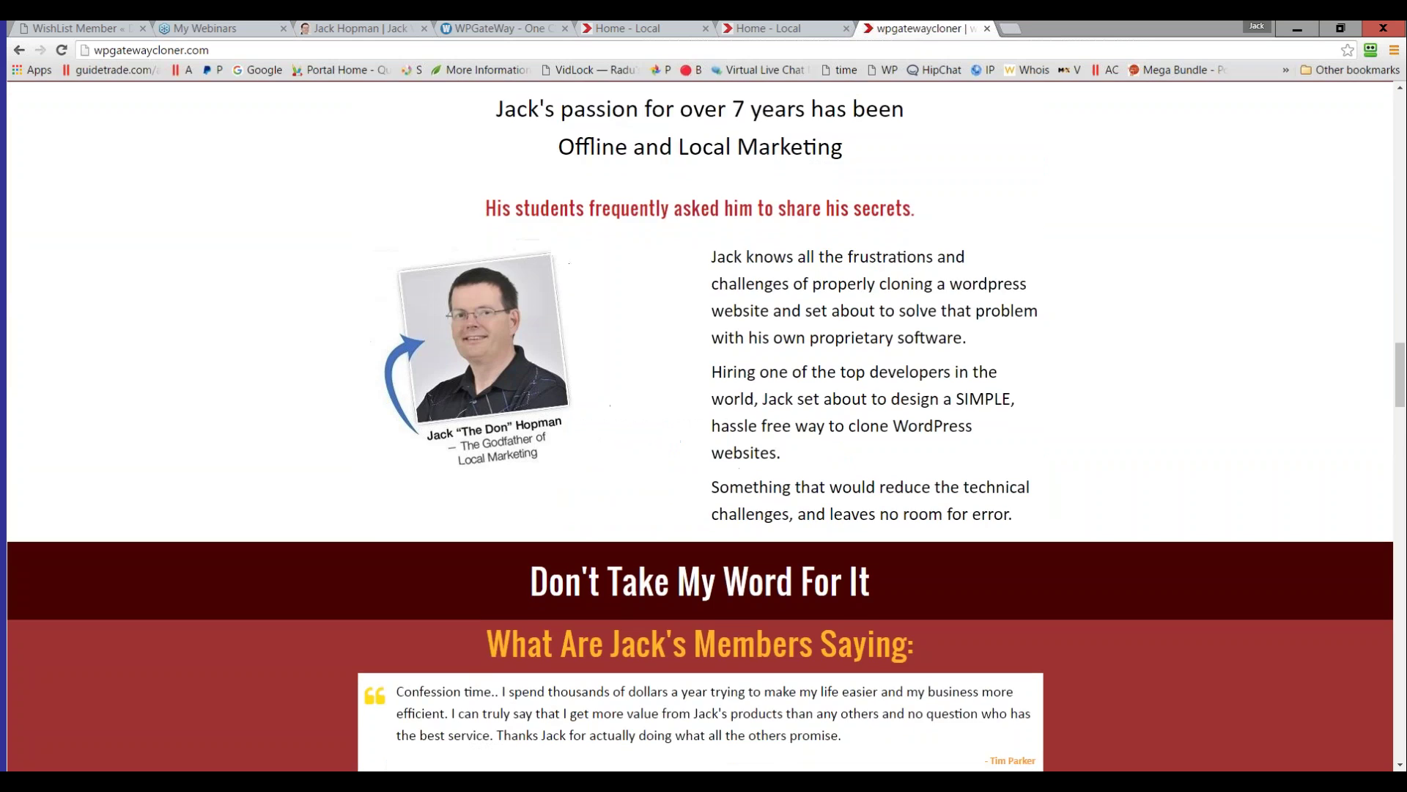
{"action": "scroll", "coordinate": [377, 401], "scroll_direction": "down", "scroll_amount": 10}
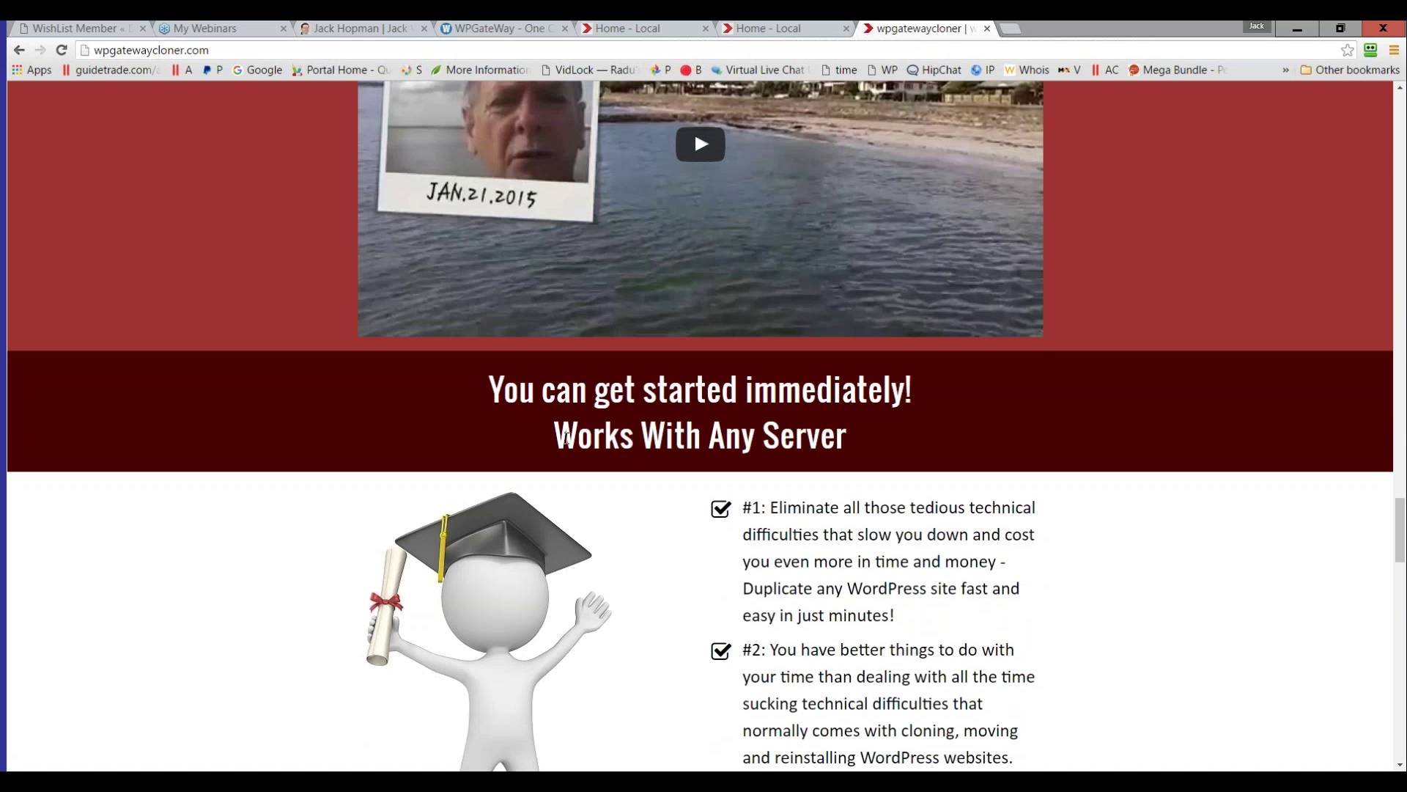
{"action": "left_click_drag", "start_coordinate": [567, 439], "coordinate": [848, 439]}
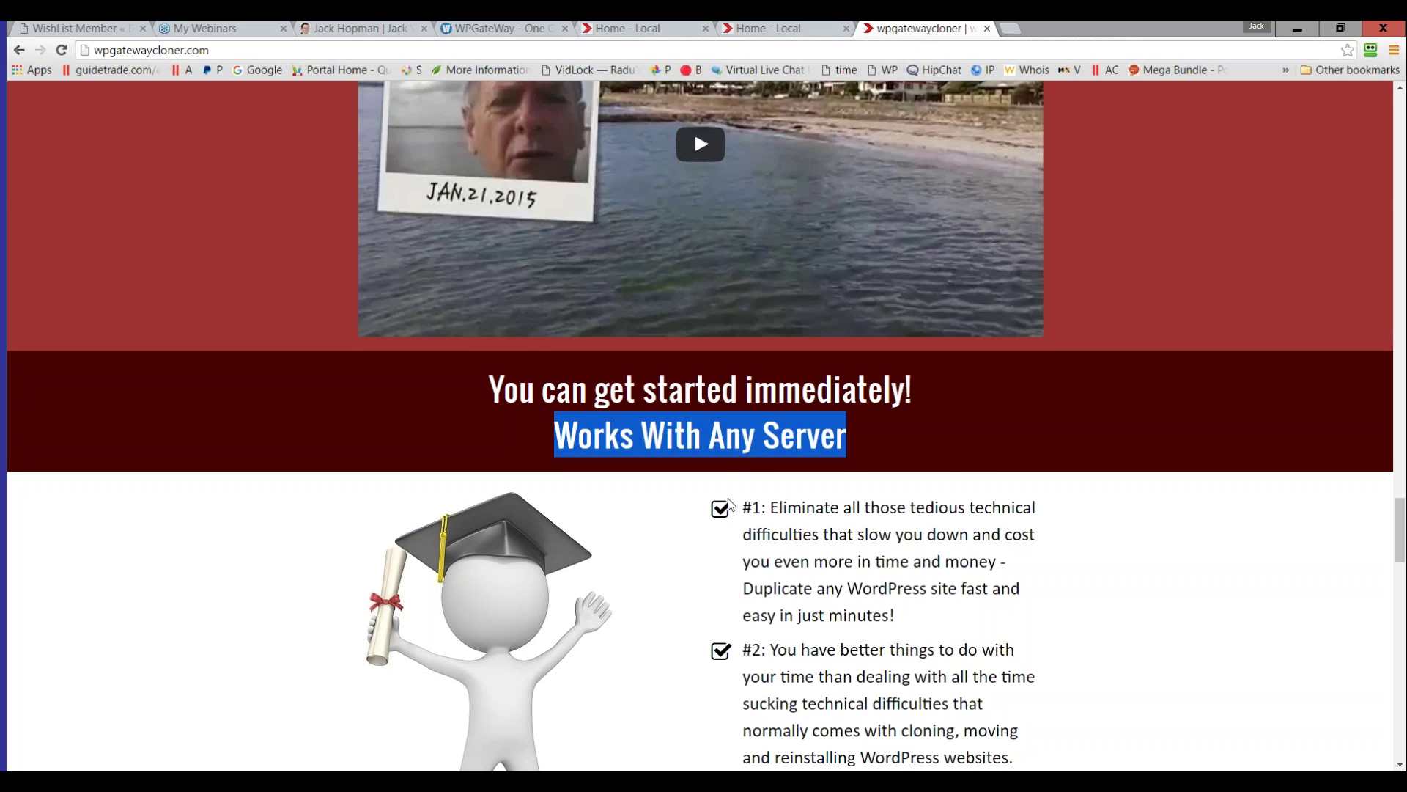
Review the July 4th special on the sales page, including its price heading and list of clone credit terms
{"action": "scroll", "coordinate": [730, 504], "scroll_direction": "down", "scroll_amount": 6}
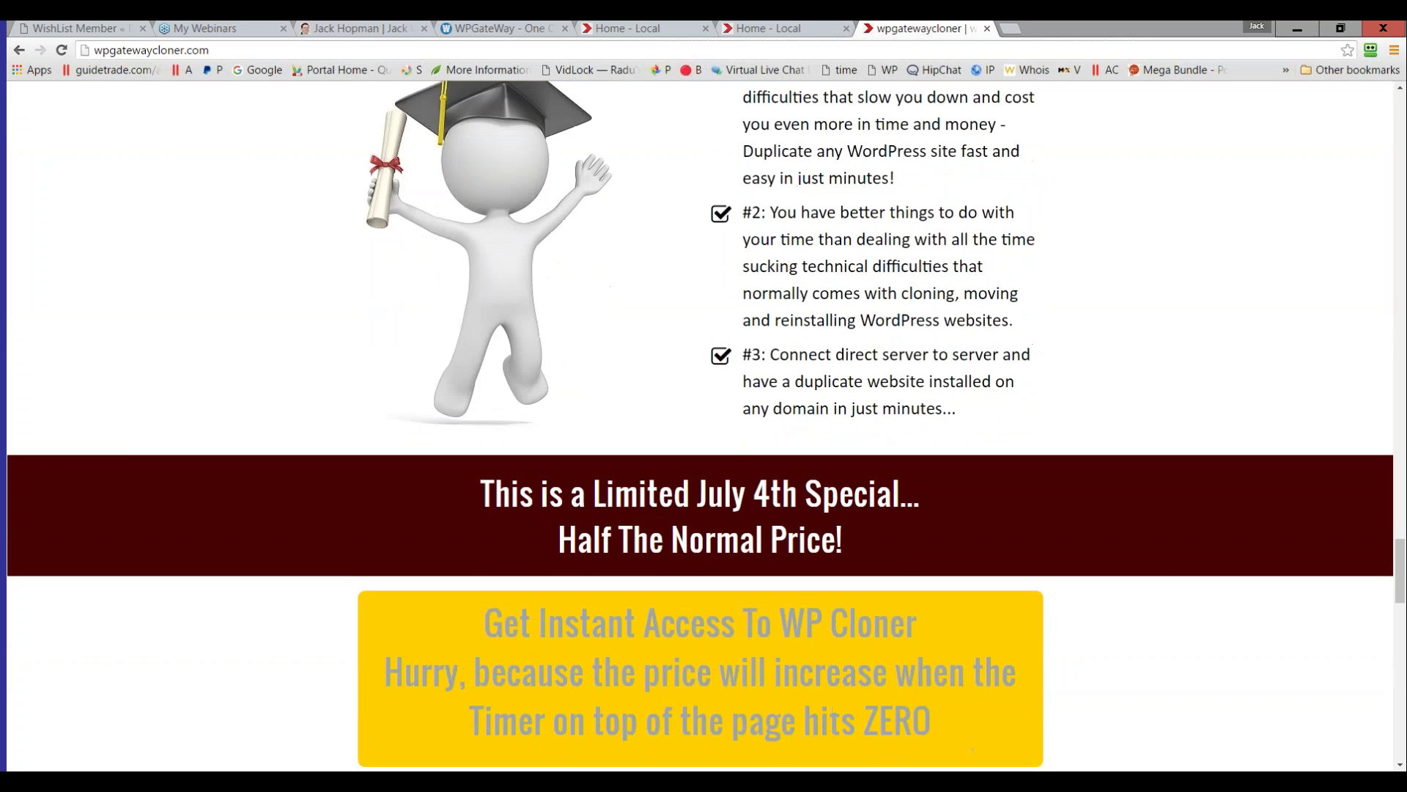
{"action": "scroll", "coordinate": [471, 475], "scroll_direction": "down", "scroll_amount": 1}
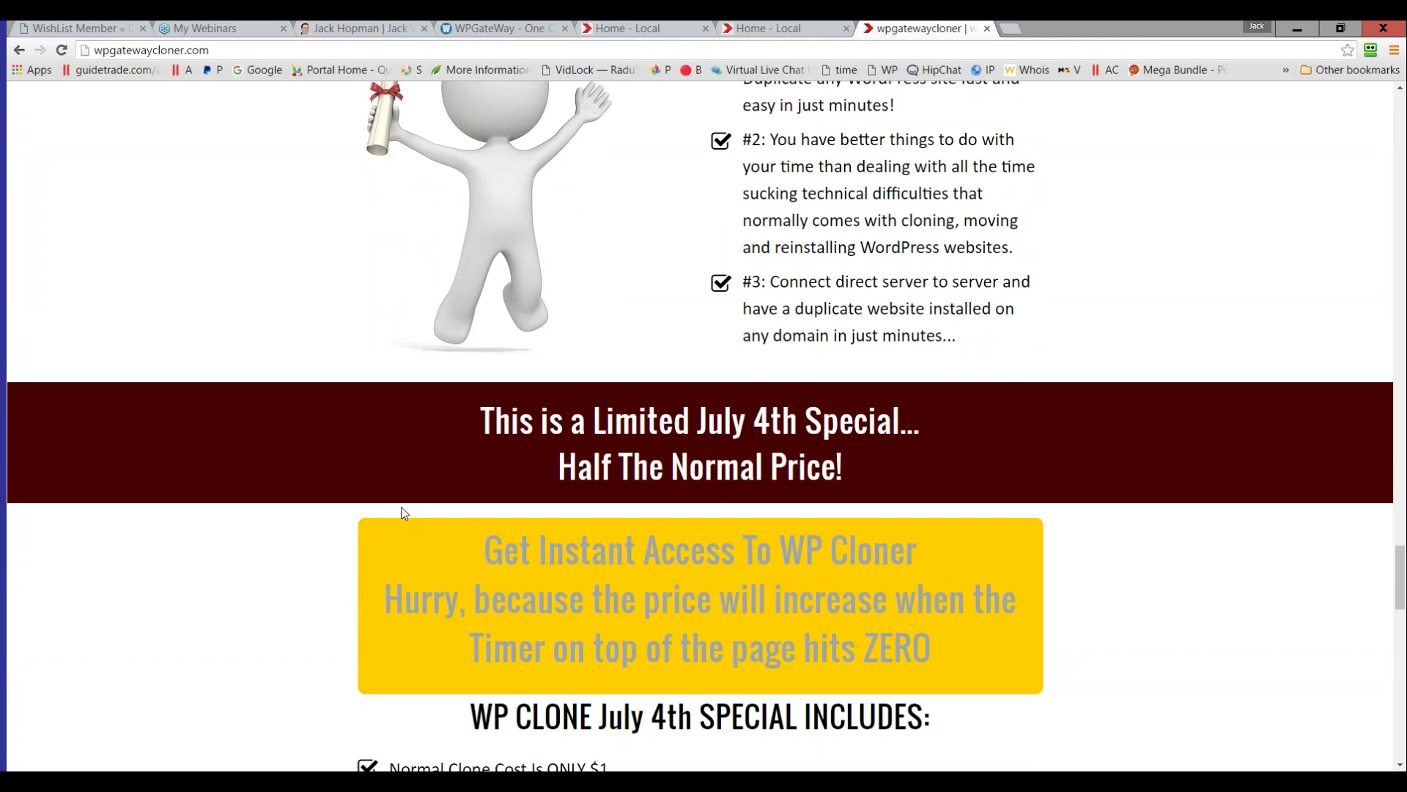
{"action": "scroll", "coordinate": [403, 513], "scroll_direction": "down", "scroll_amount": 1}
{"action": "scroll", "coordinate": [405, 506], "scroll_direction": "down", "scroll_amount": 4}
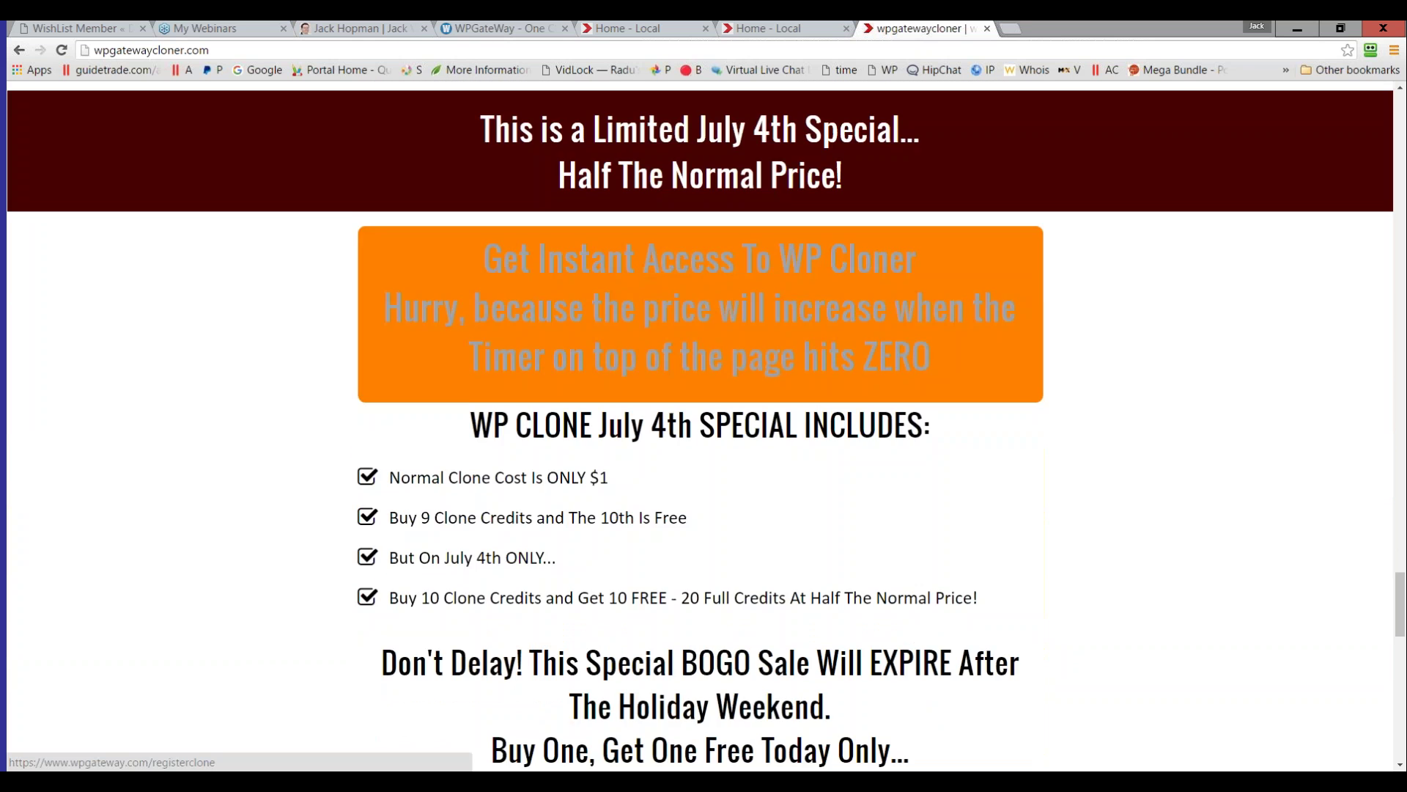
{"action": "scroll", "coordinate": [406, 507], "scroll_direction": "up", "scroll_amount": 4}
{"action": "scroll", "coordinate": [405, 506], "scroll_direction": "up", "scroll_amount": 4}
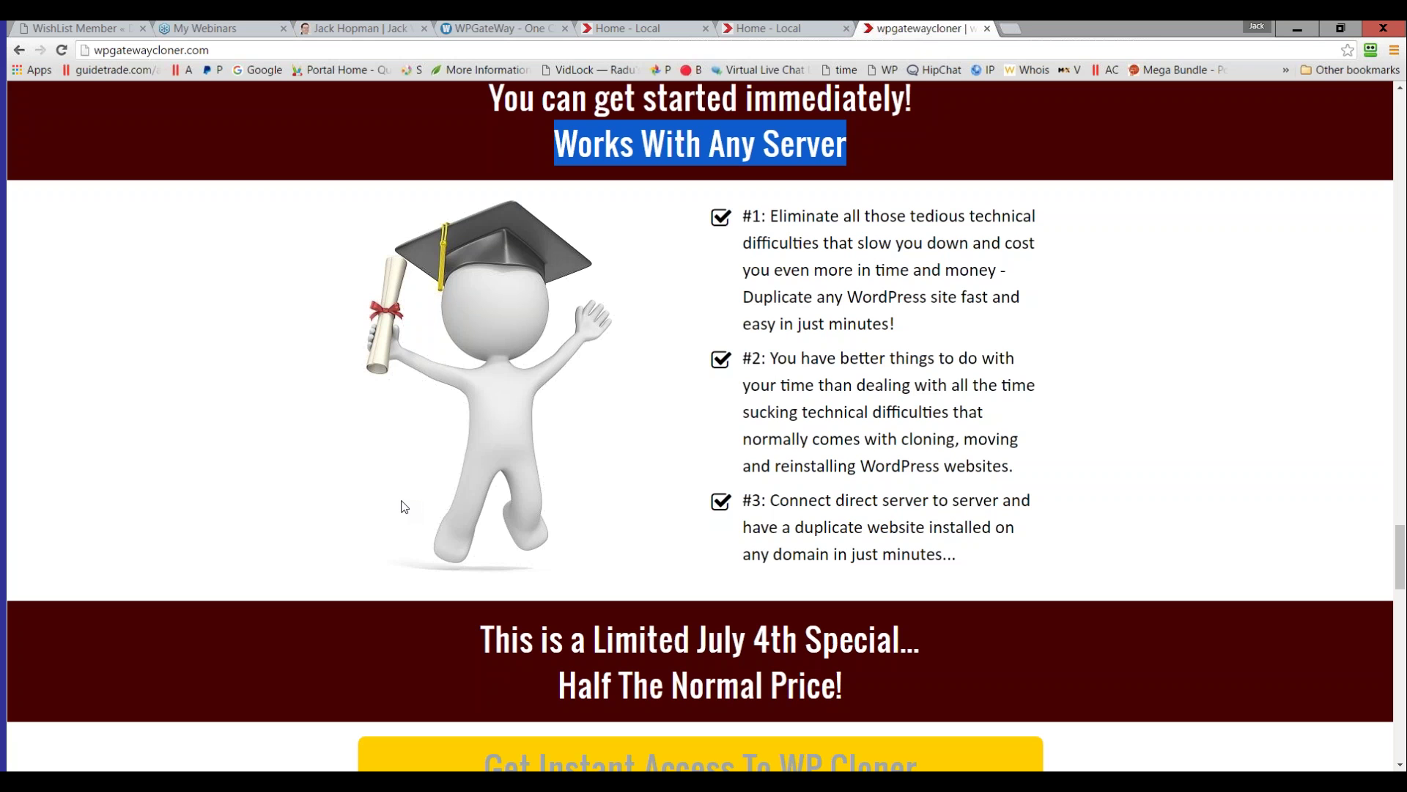
Recheck the WPGateWay clone results, and highlight the July 4th special heading above the sales page's list of included credits
{"action": "left_click", "coordinate": [504, 29]}
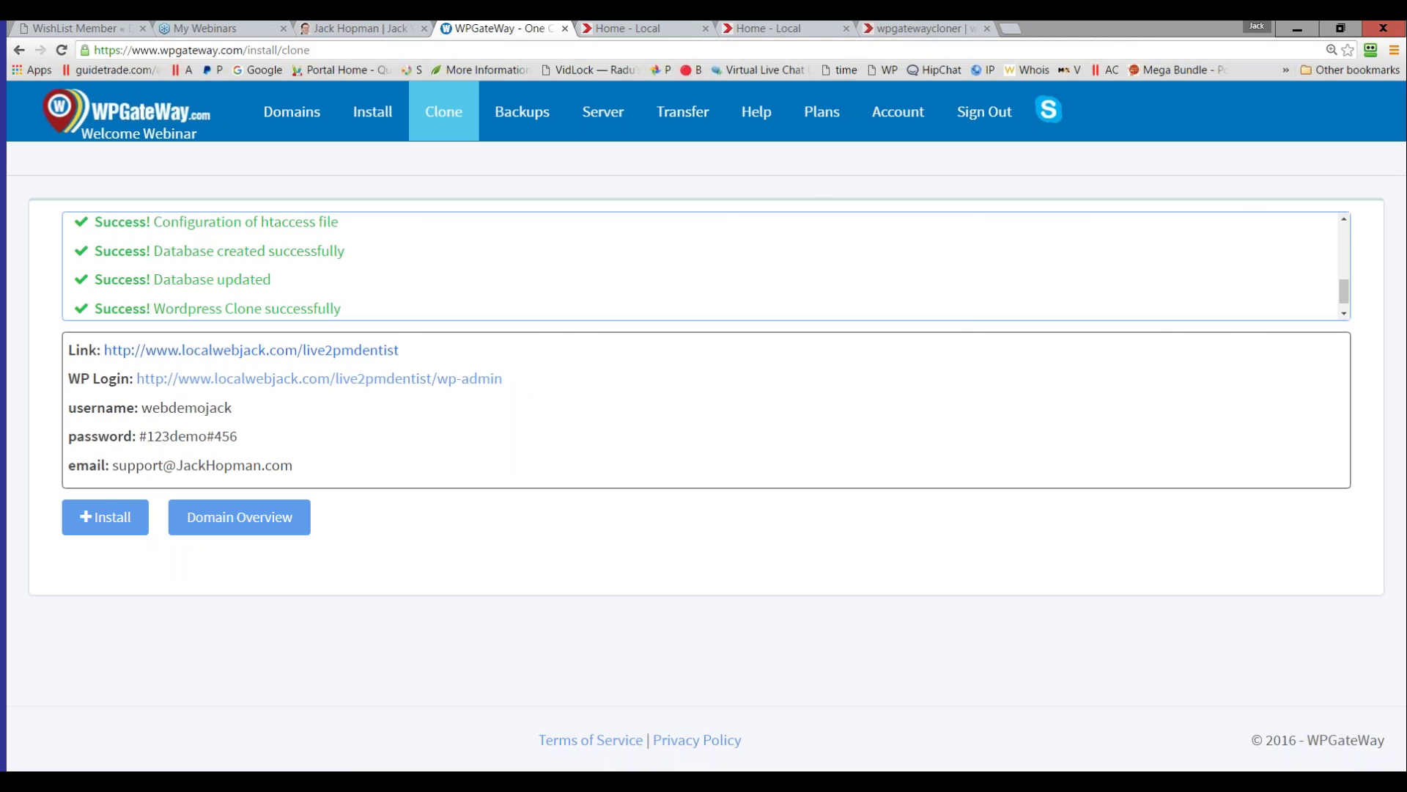
{"action": "left_click", "coordinate": [909, 28]}
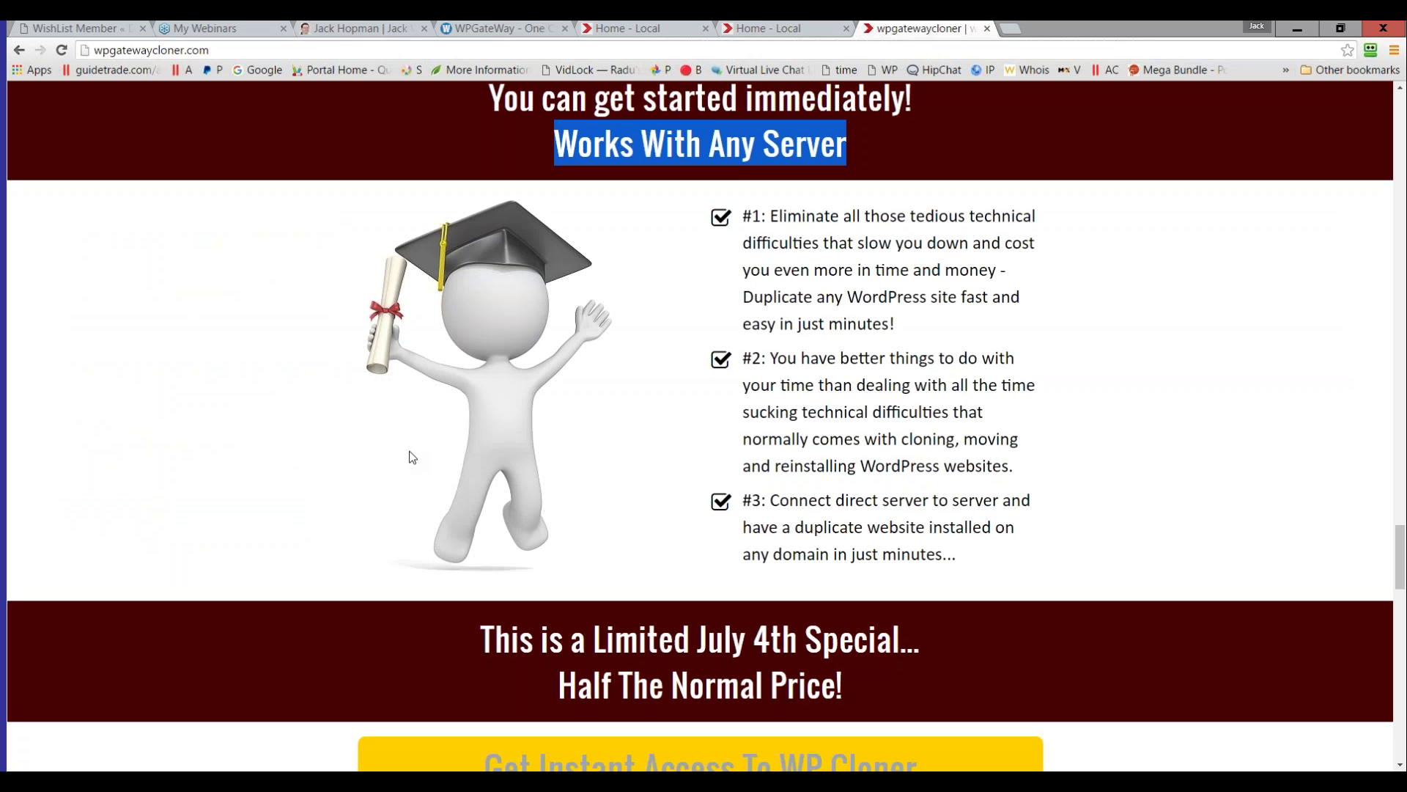
{"action": "scroll", "coordinate": [408, 455], "scroll_direction": "down", "scroll_amount": 1}
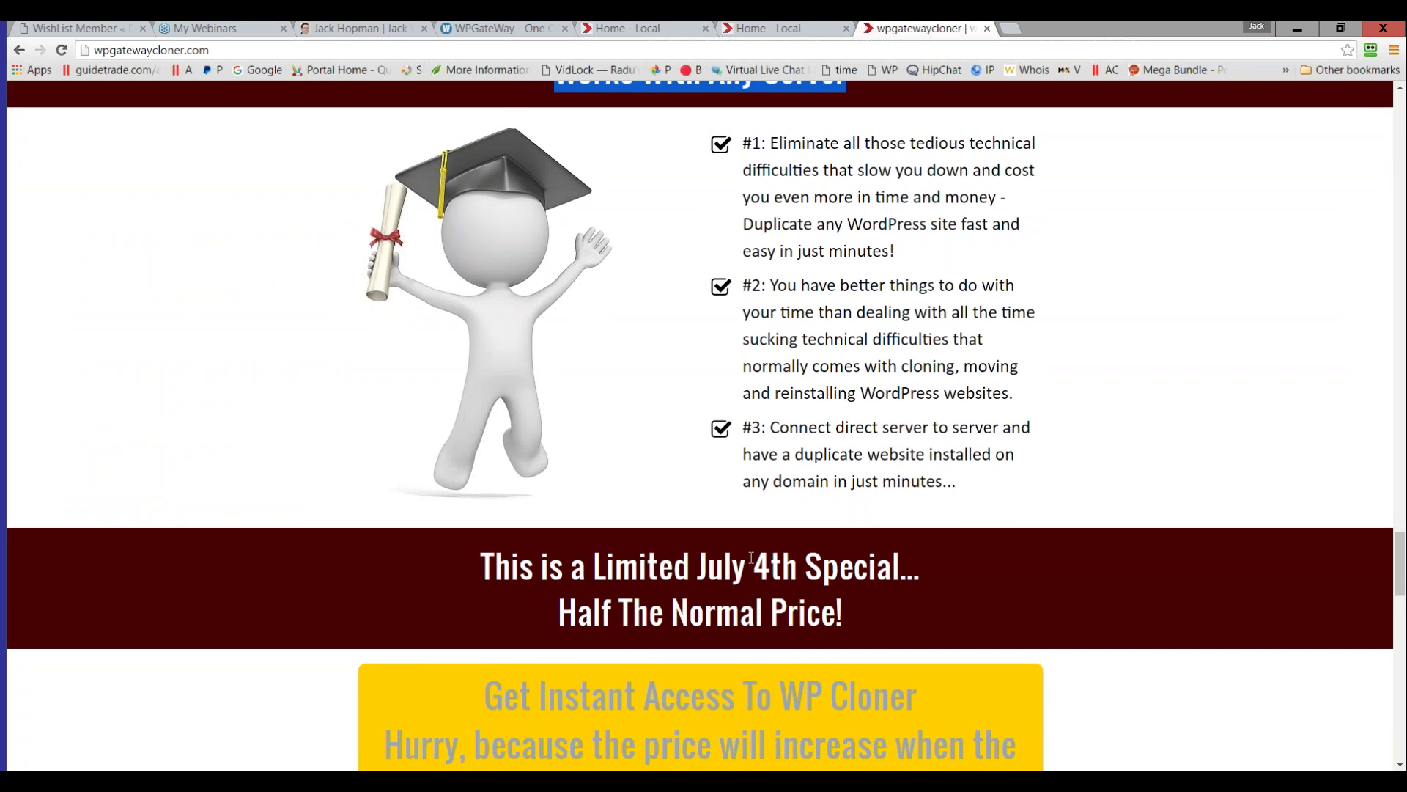
{"action": "left_click_drag", "start_coordinate": [713, 567], "coordinate": [902, 558]}
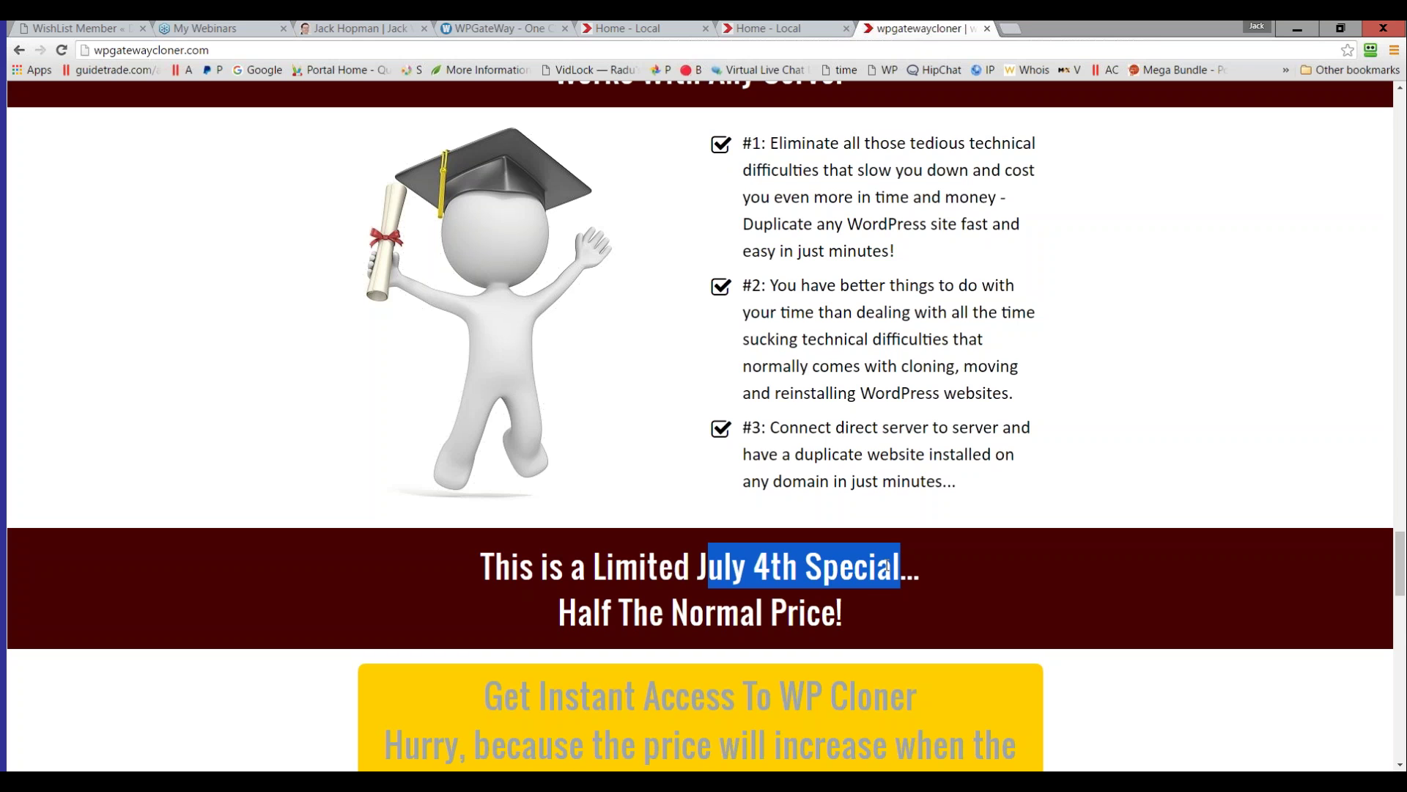
{"action": "scroll", "coordinate": [963, 591], "scroll_direction": "down", "scroll_amount": 6}
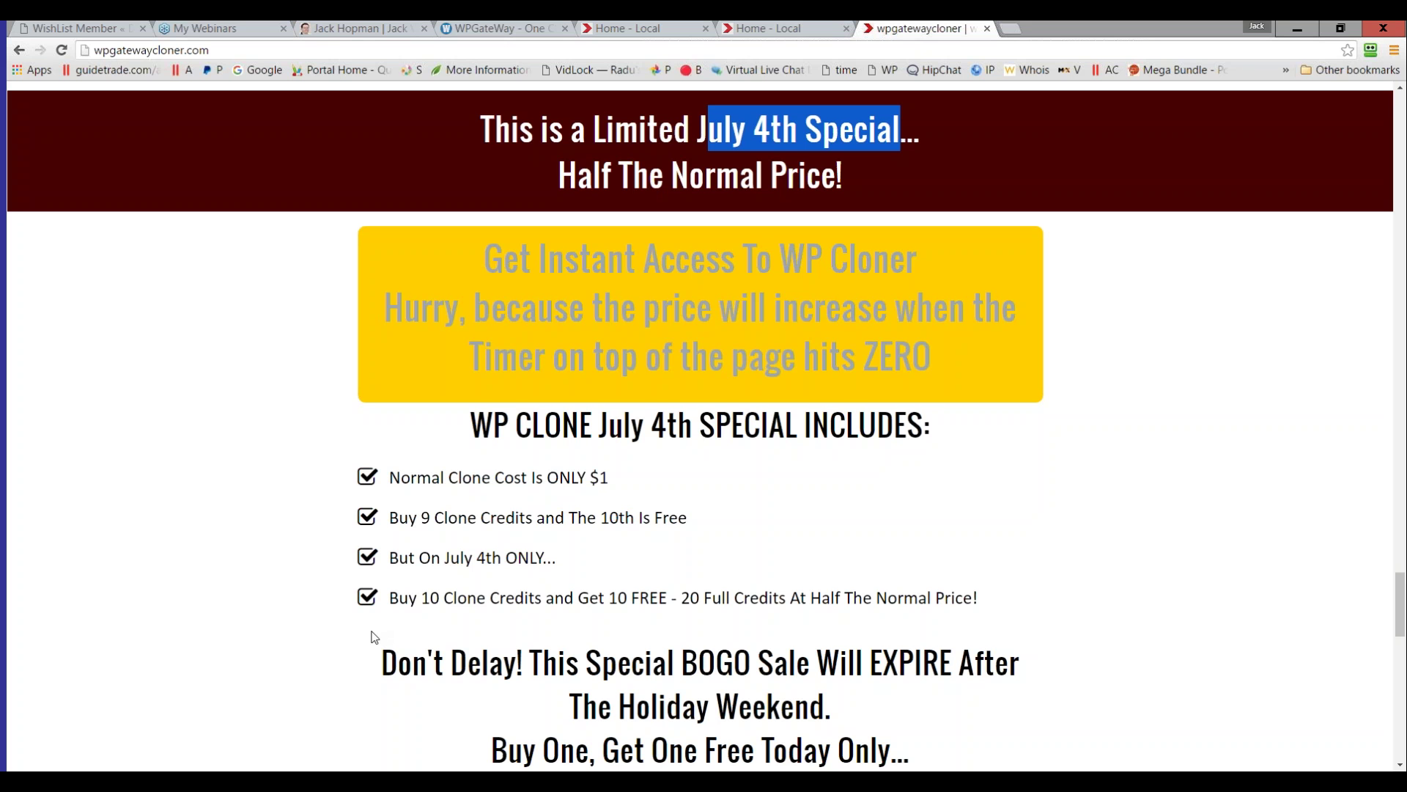
Revisit the start of the WPGateWay clone log, open a blank cloning form, and return to the July 4th offer on wpgatewaycloner.com
{"action": "left_click", "coordinate": [525, 30]}
{"action": "scroll", "coordinate": [559, 317], "scroll_direction": "up", "scroll_amount": 5}
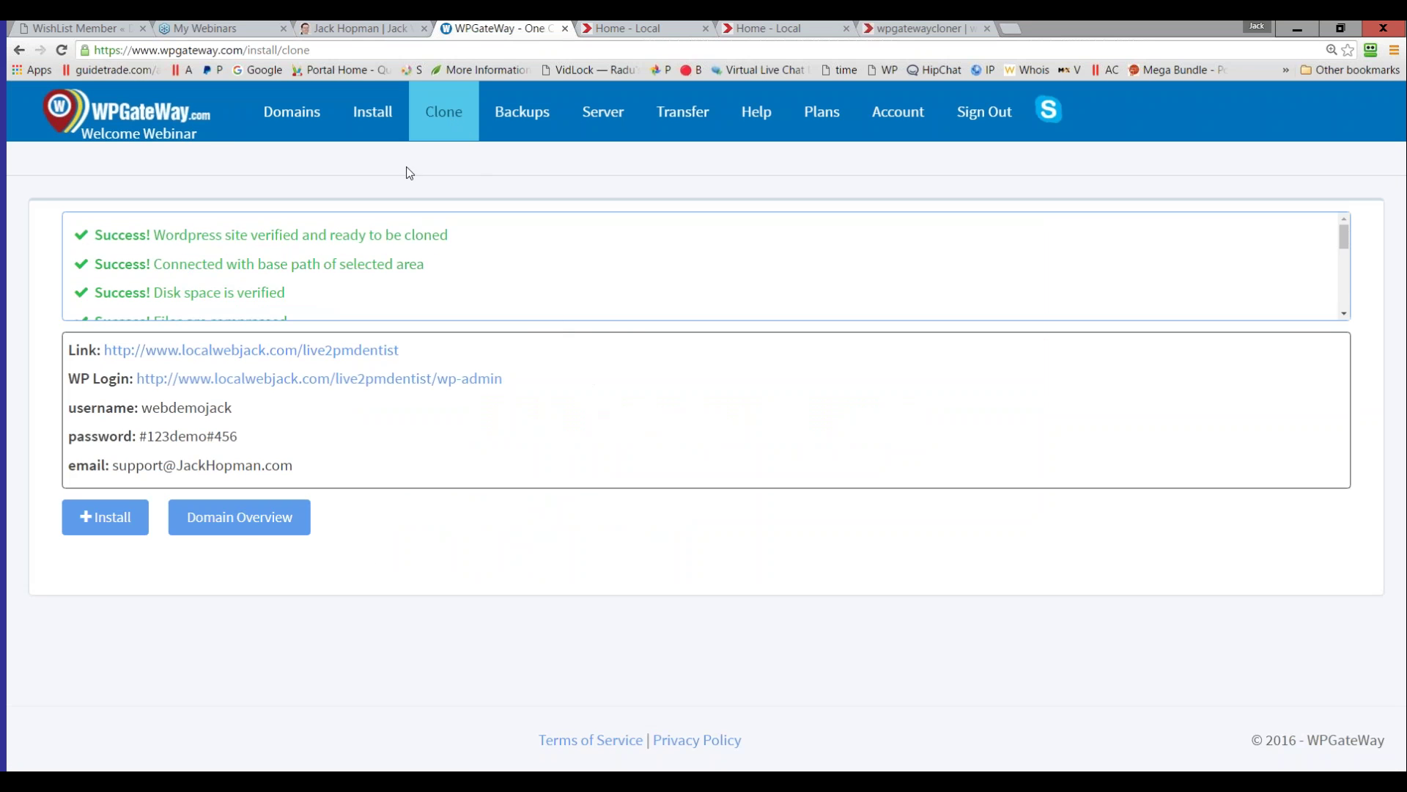
{"action": "left_click", "coordinate": [305, 122]}
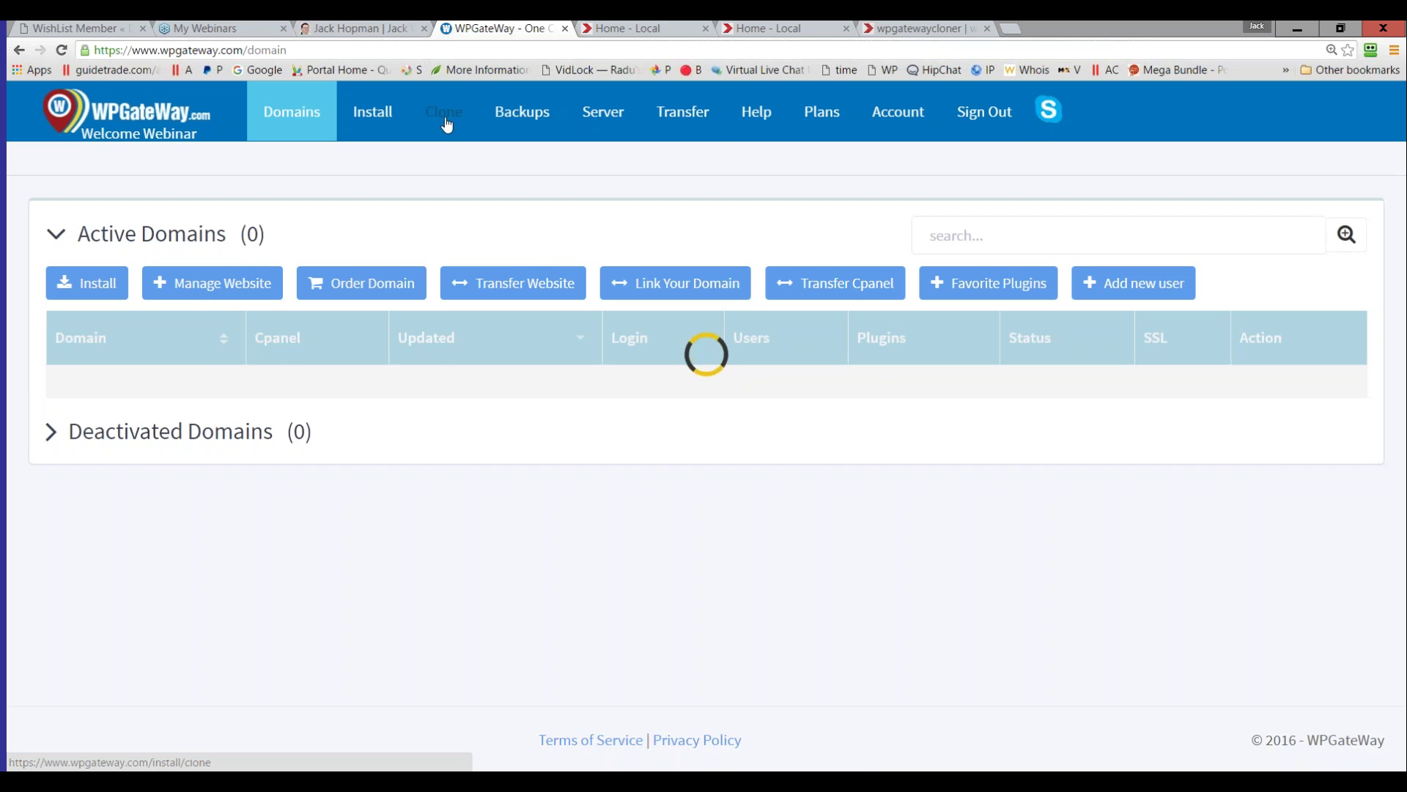
{"action": "left_click", "coordinate": [447, 125]}
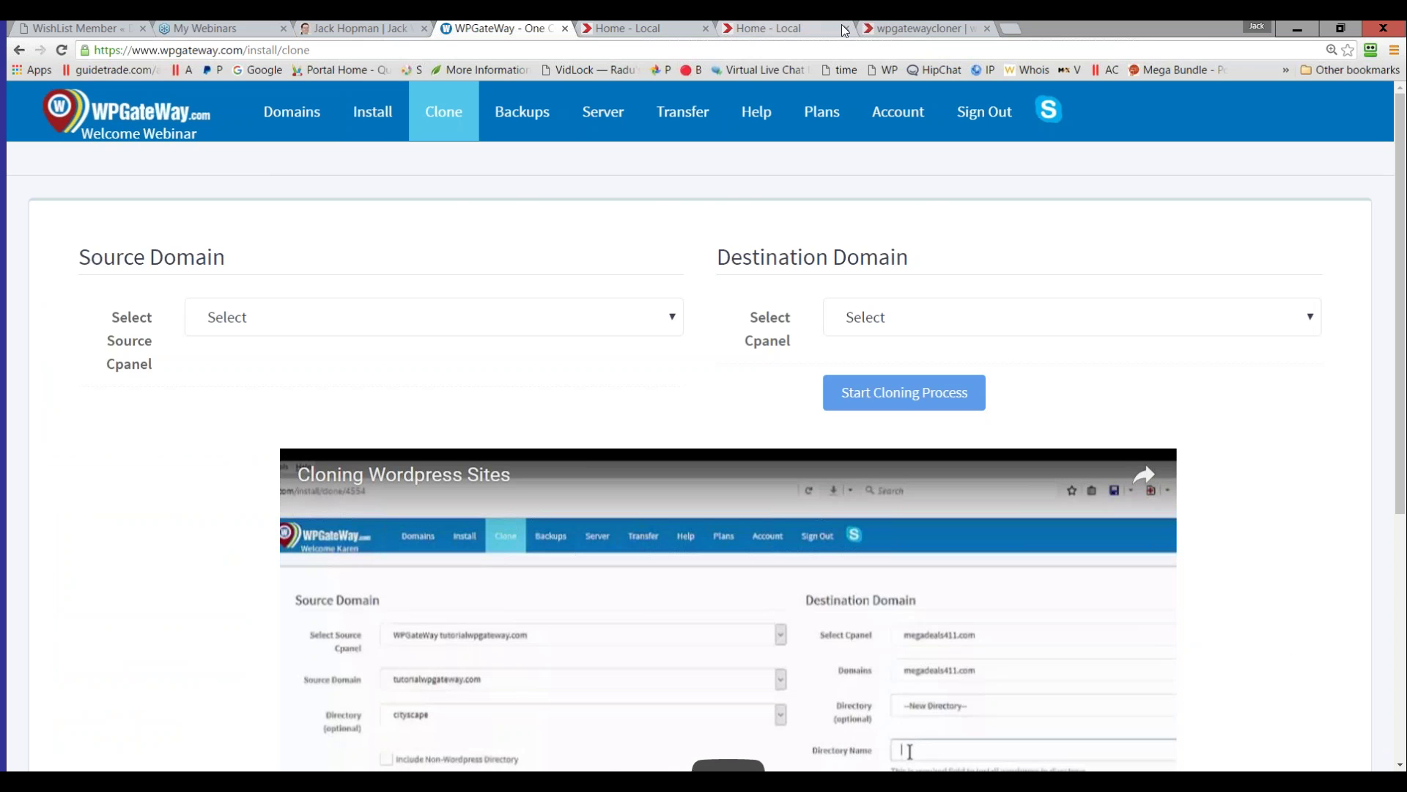
{"action": "left_click", "coordinate": [912, 29]}
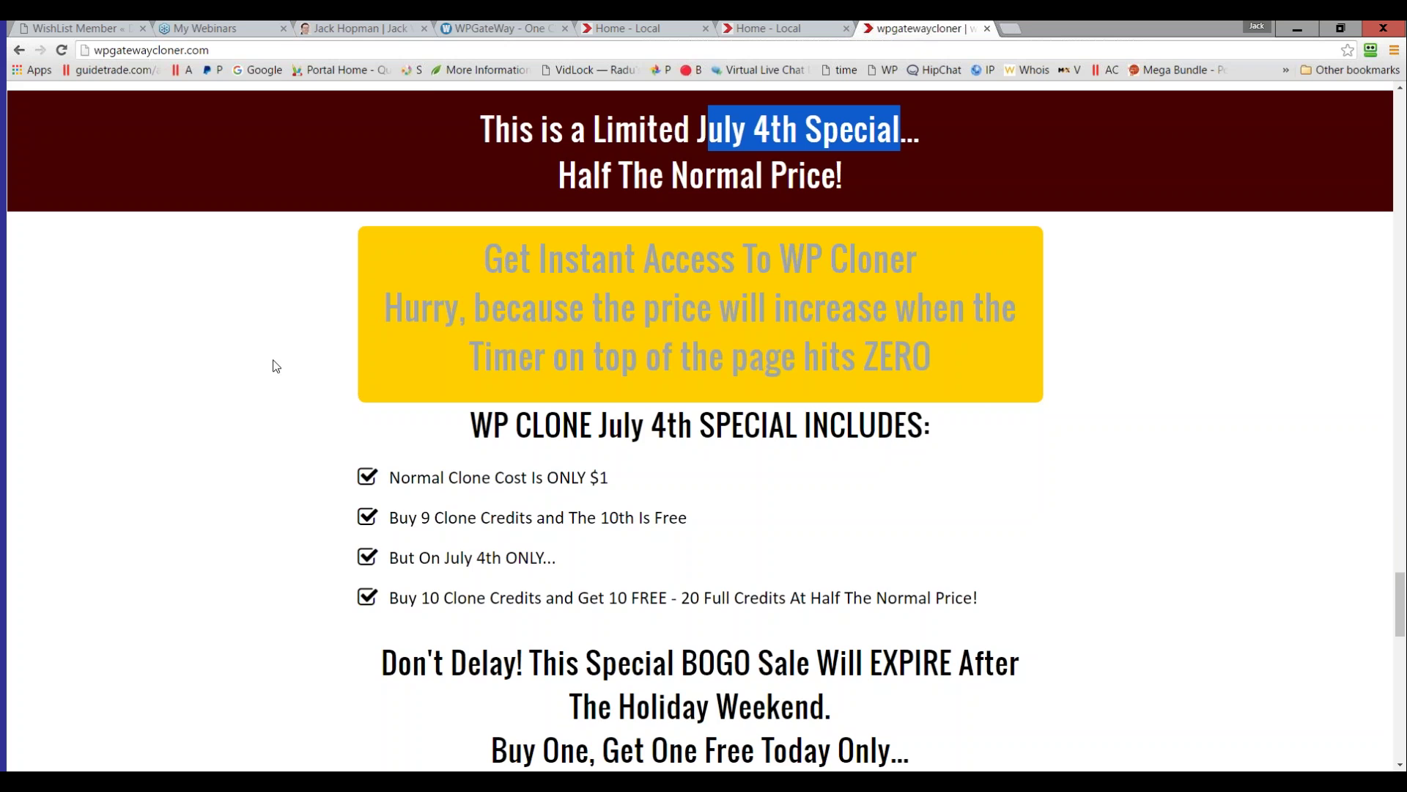
Switch to WPGateWay, check the Active Domains list with localwebjack.com/live2pmdentist, and return to the blank cloning form
{"action": "left_click", "coordinate": [490, 30]}
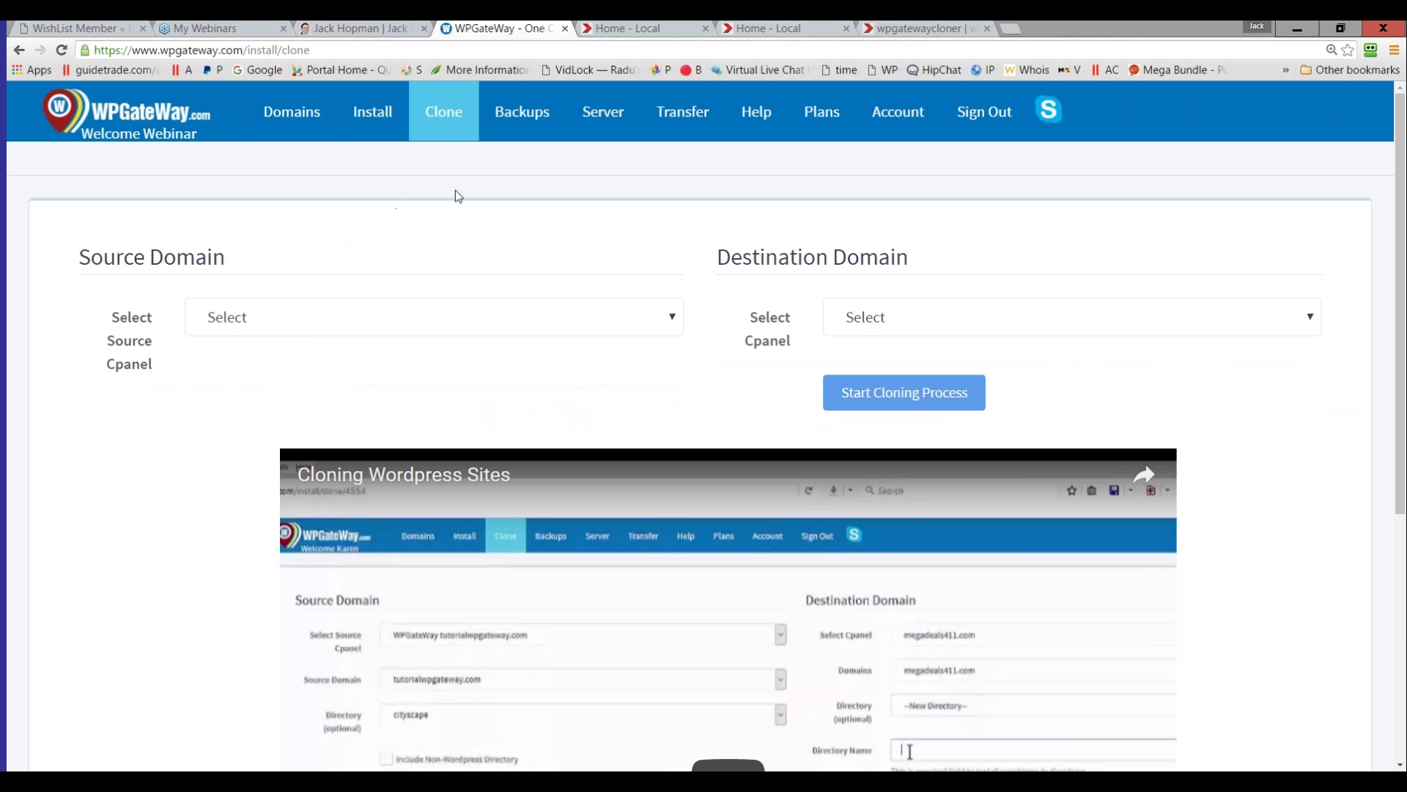
{"action": "left_click", "coordinate": [315, 123]}
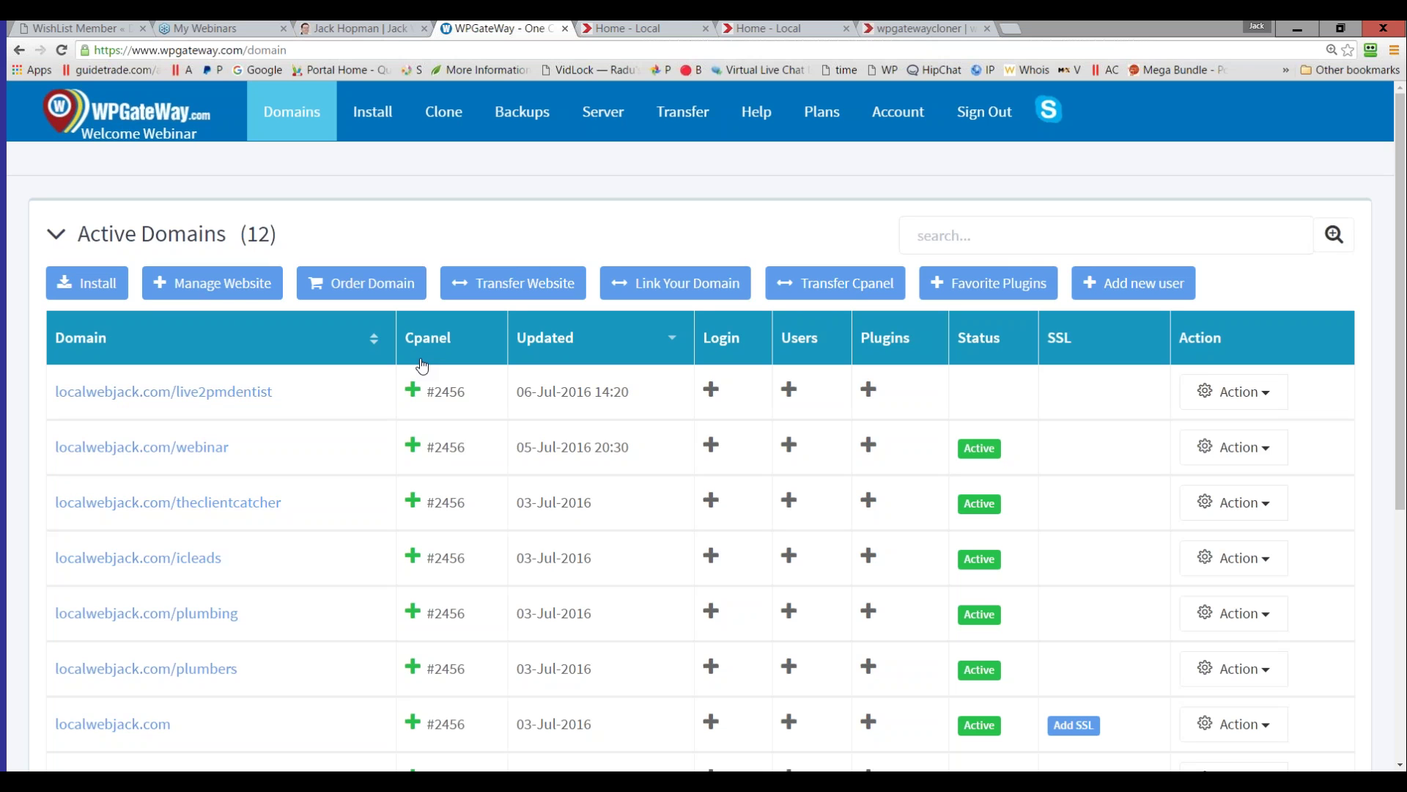
{"action": "left_click", "coordinate": [443, 111]}
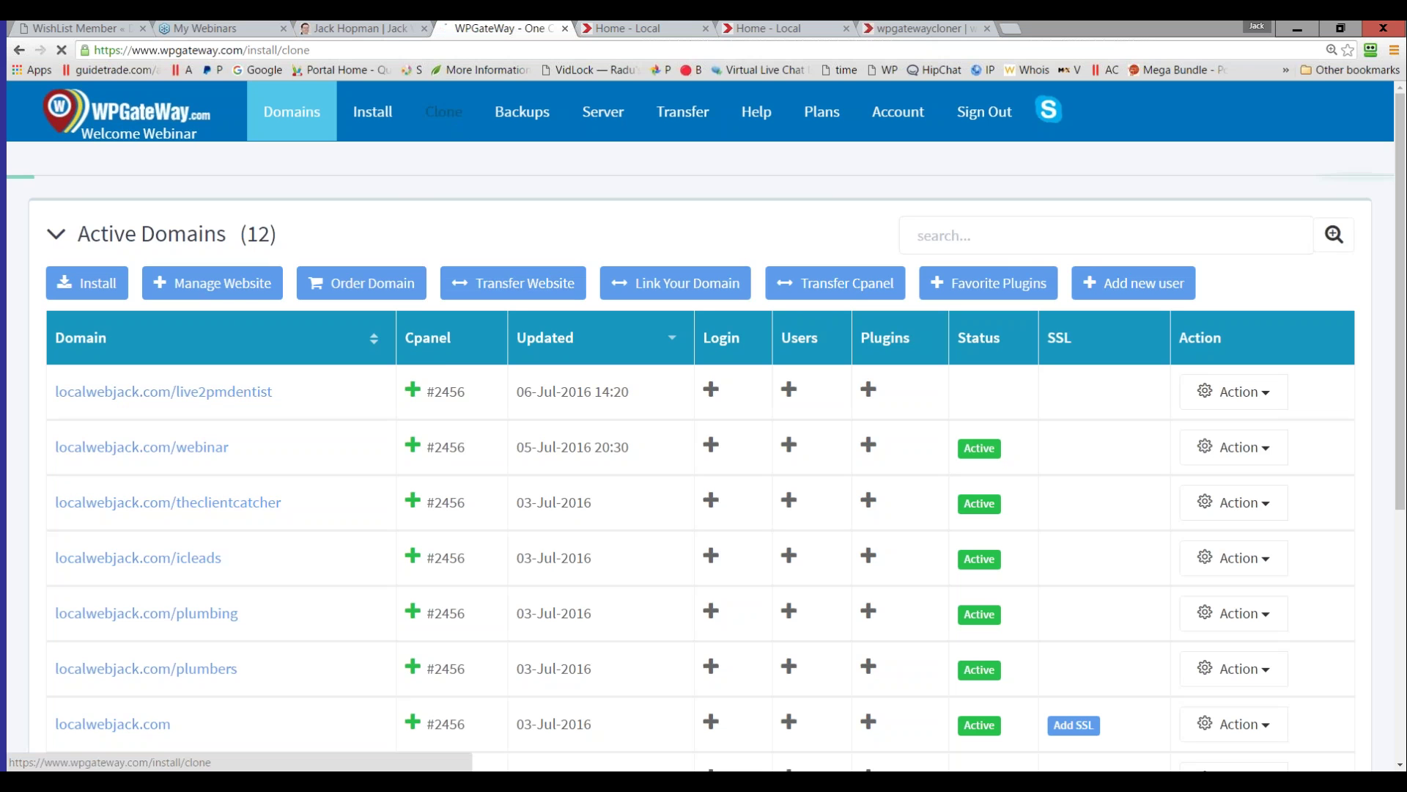
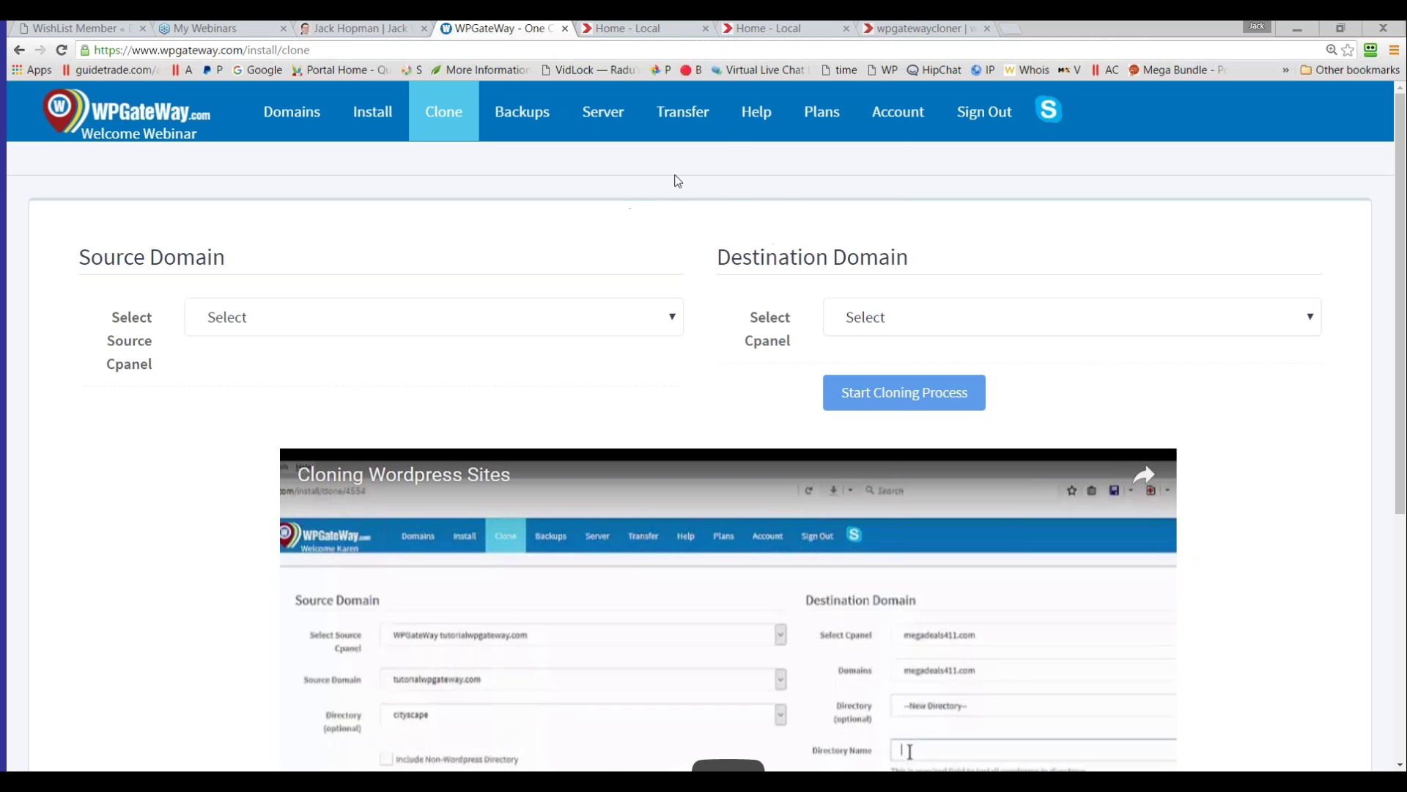
Show WPGateWay's help resources, choose Support, and bring up the help options again
{"action": "left_click", "coordinate": [762, 132]}
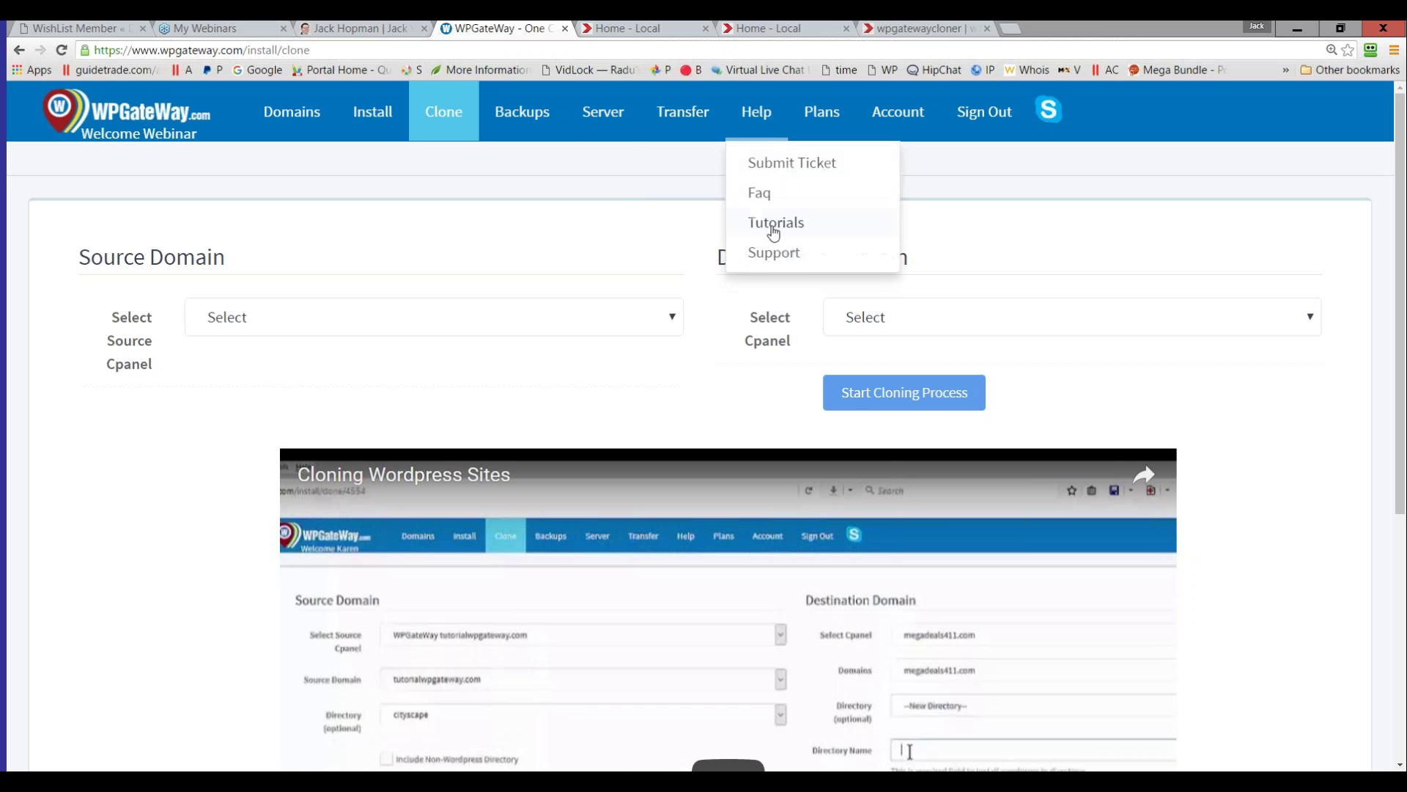
{"action": "left_click", "coordinate": [772, 254]}
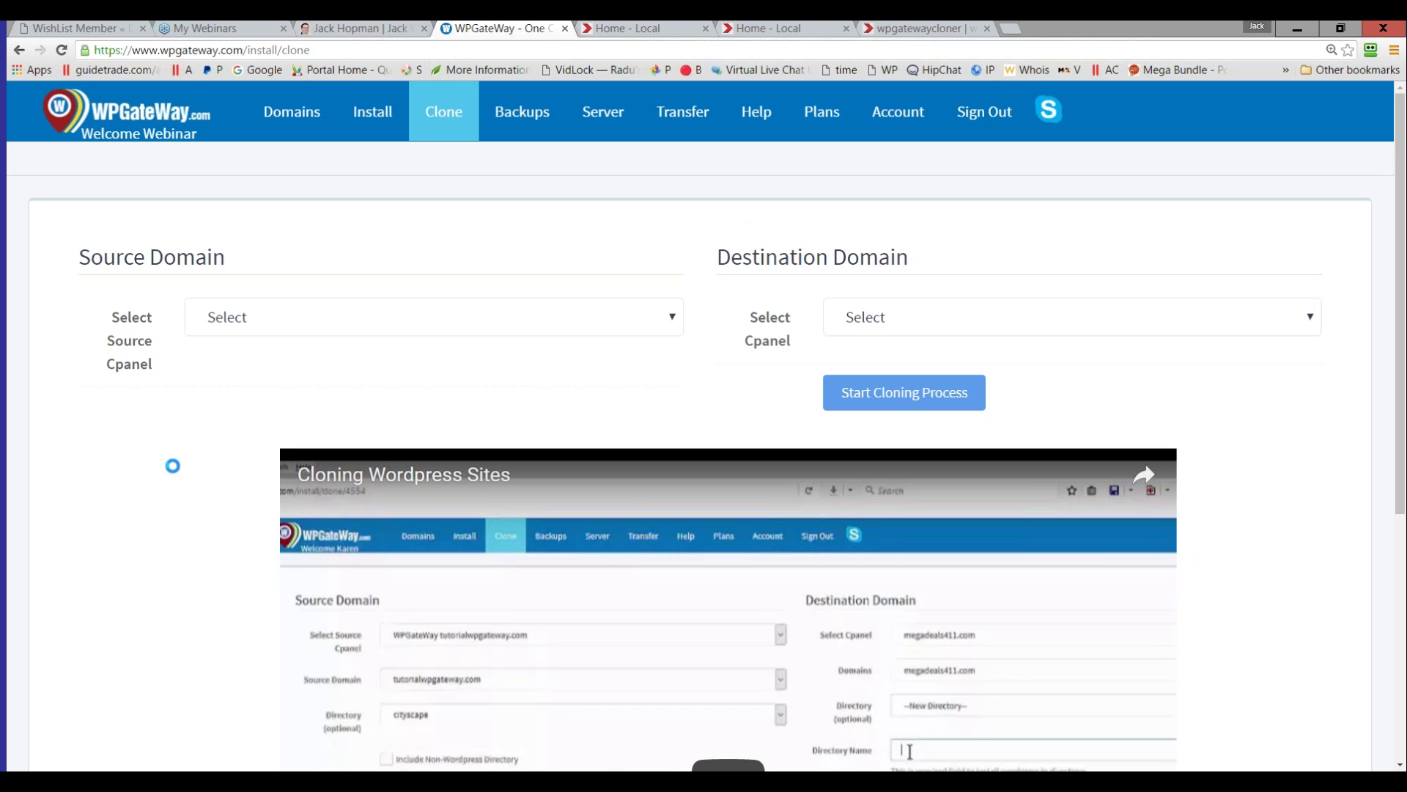
{"action": "left_click", "coordinate": [759, 131]}
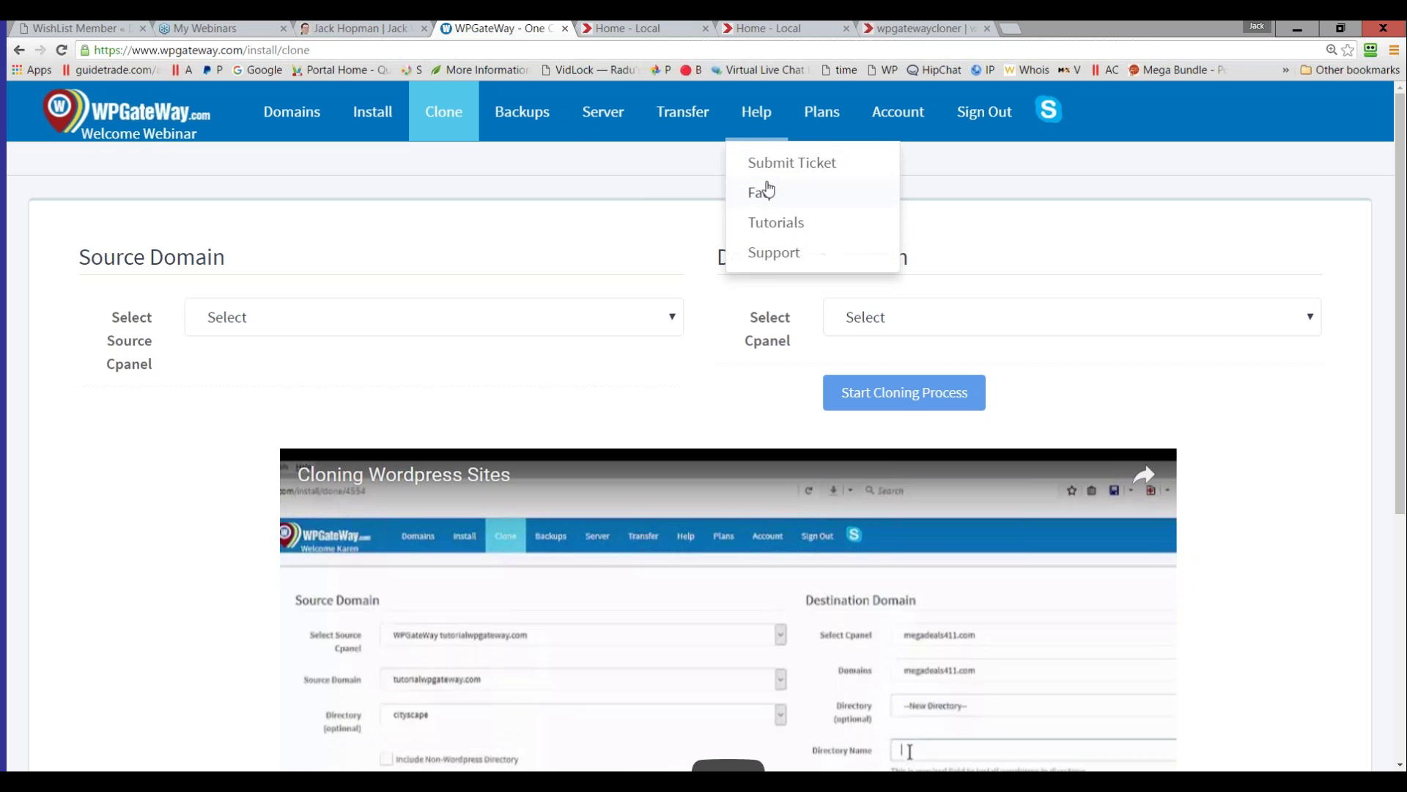